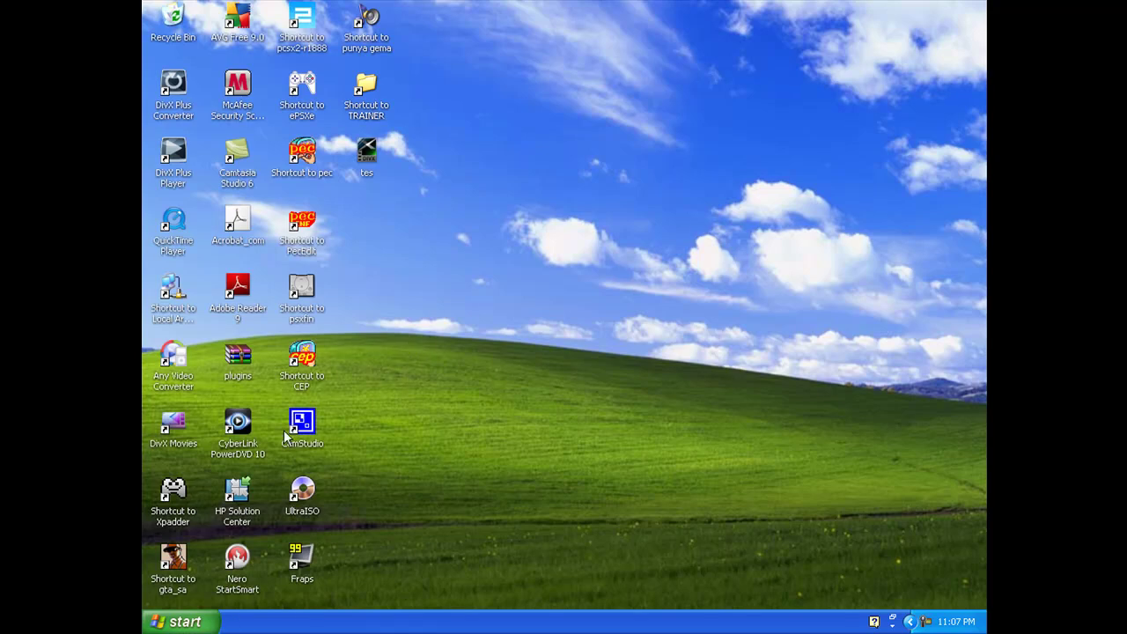
Launch Adobe After Effects CS4 from the Windows XP Start menu.
left_click(173, 622)
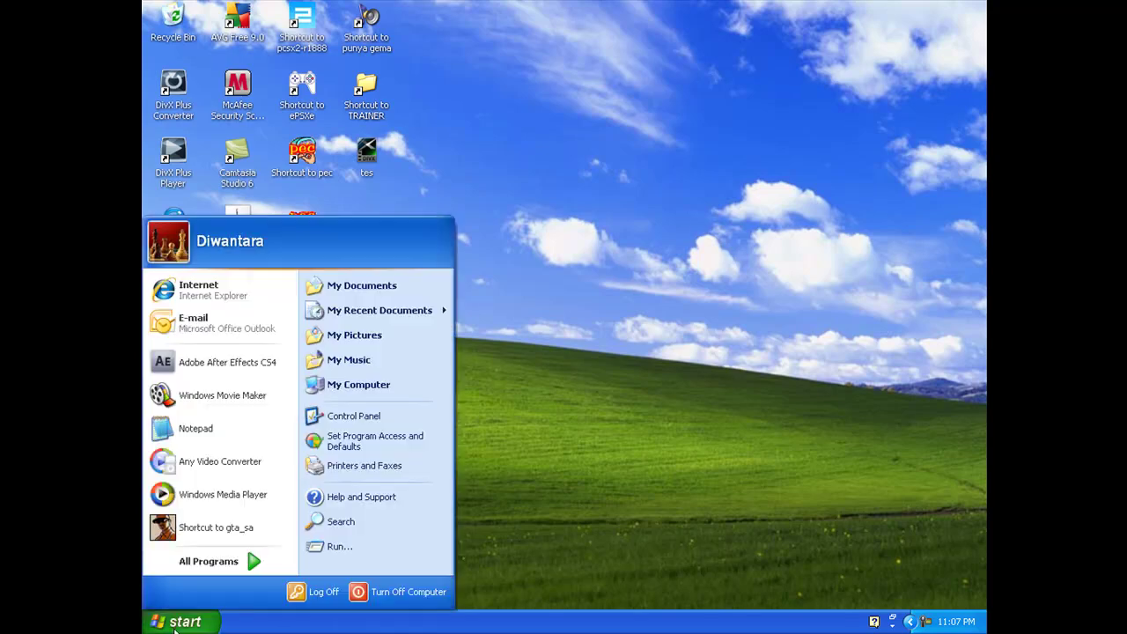
left_click(280, 370)
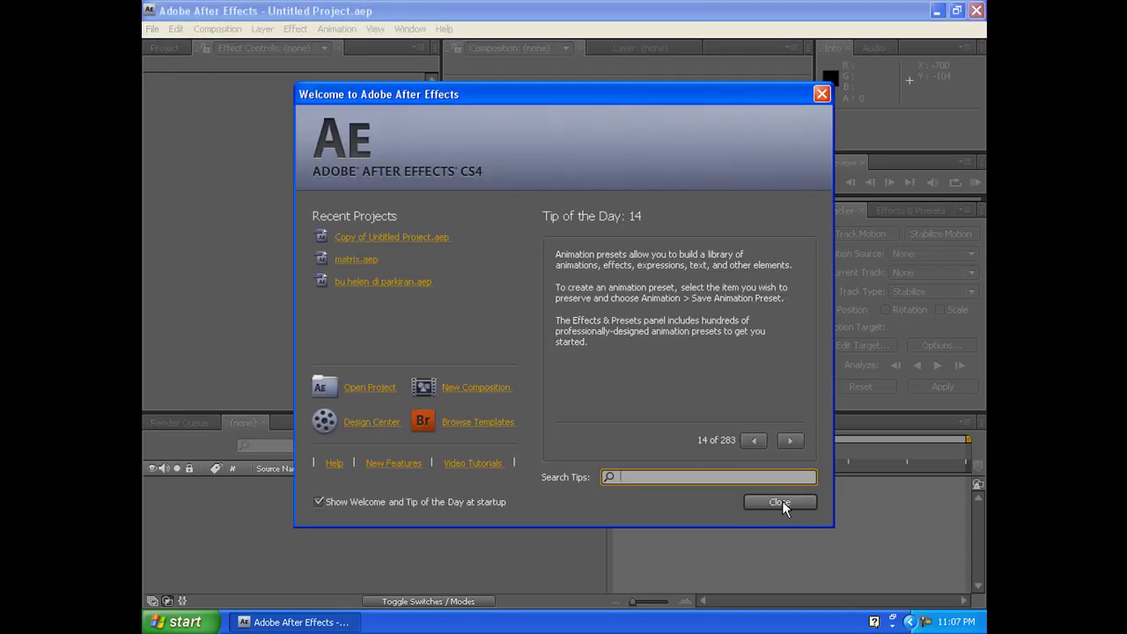
Import FILE0004.MOV and drop it into the viewer to create the FILE0004 composition.
left_click(780, 502)
left_click(160, 32)
mouse_move(170, 243)
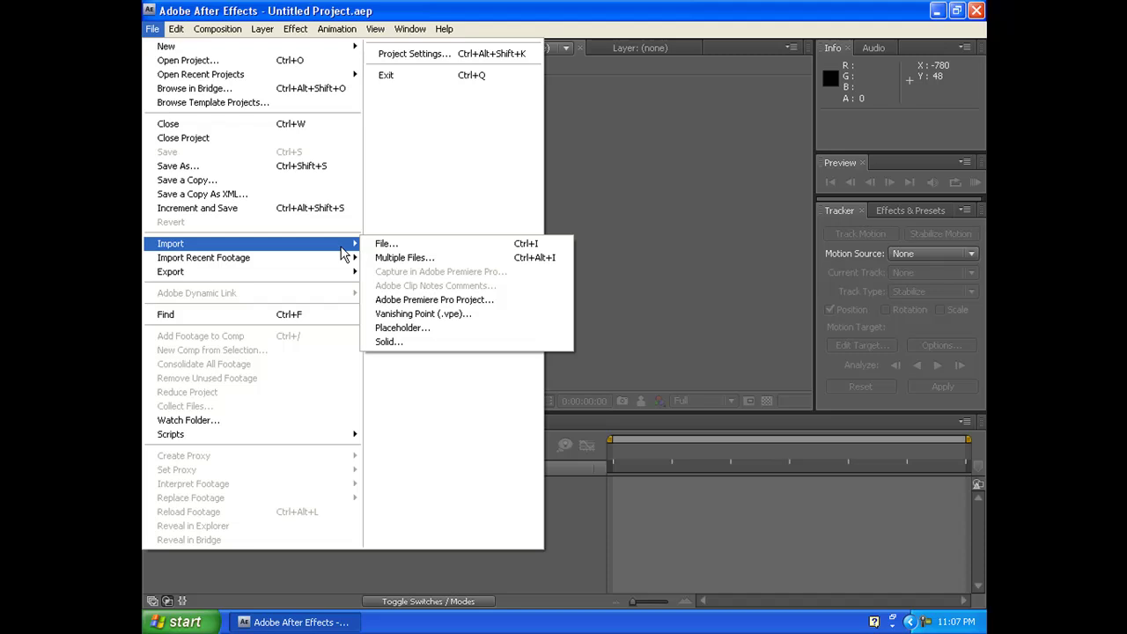
left_click(385, 243)
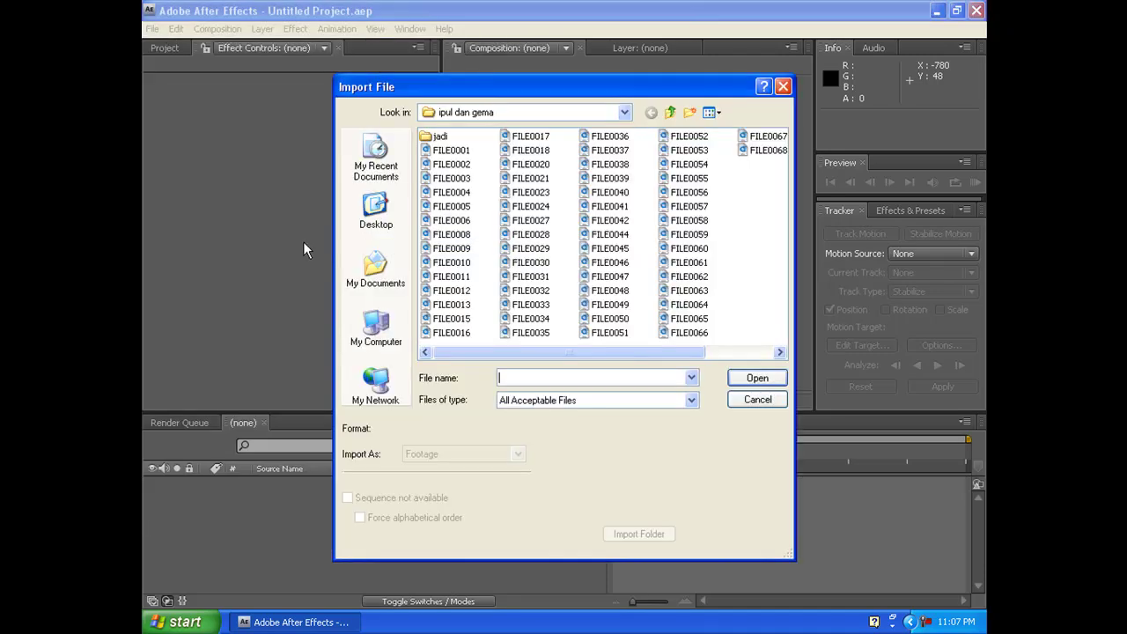
double_click(469, 198)
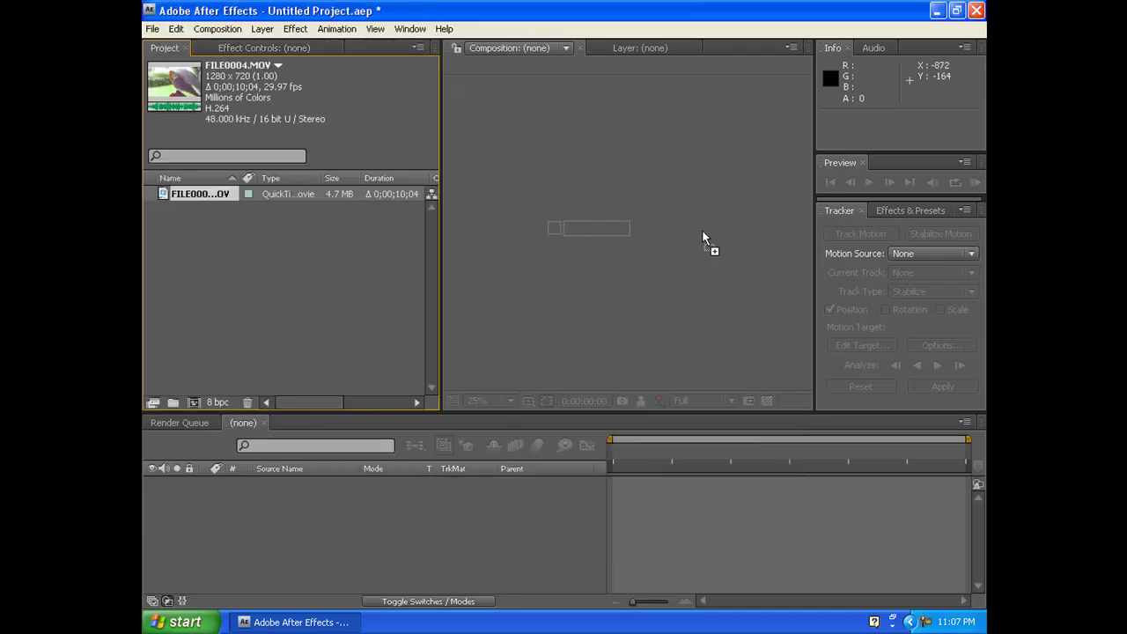
left_click_drag(703, 232, 703, 232)
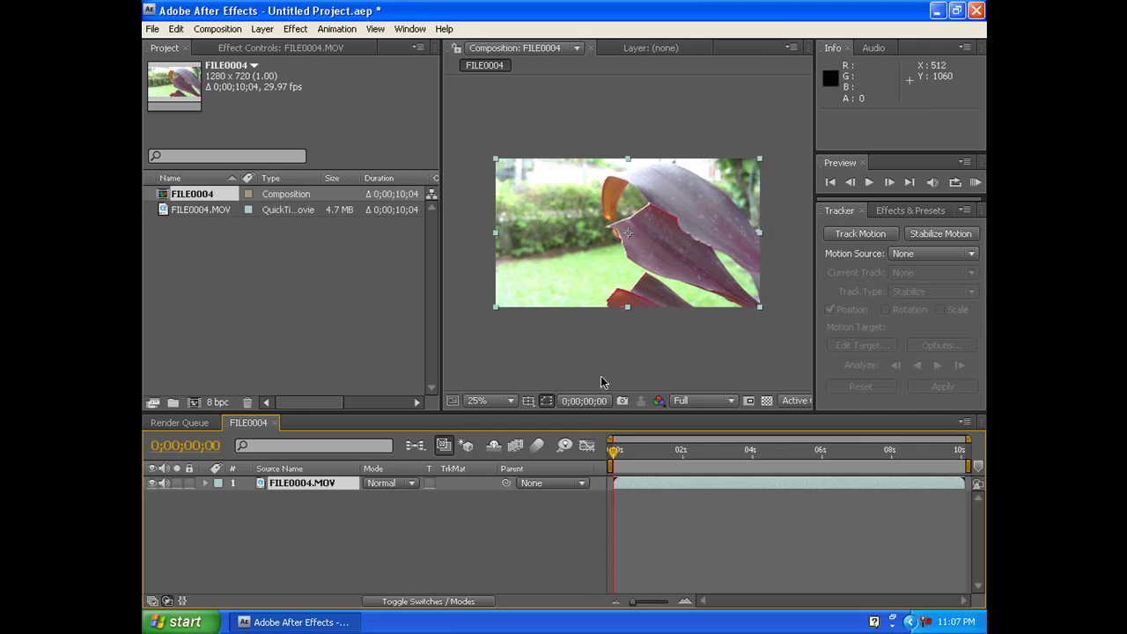
left_click_drag(618, 453, 787, 454)
Apply Auto Color, Auto Contrast and Auto Levels to the leaf clip.
left_click(613, 458)
left_click(295, 29)
mouse_move(327, 152)
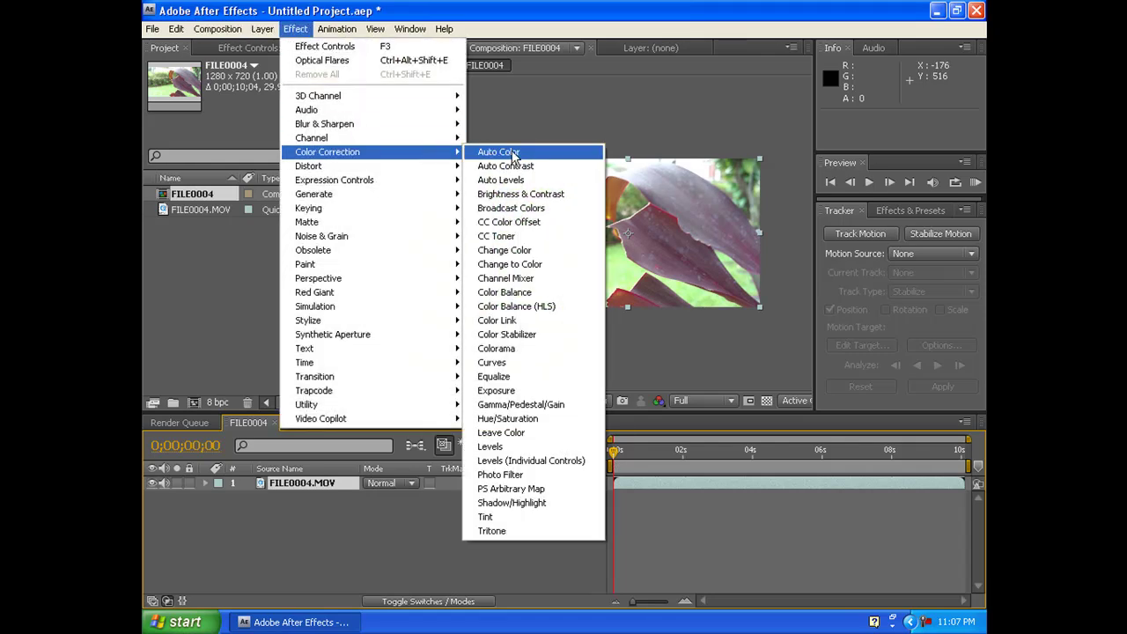
left_click(514, 153)
left_click(295, 30)
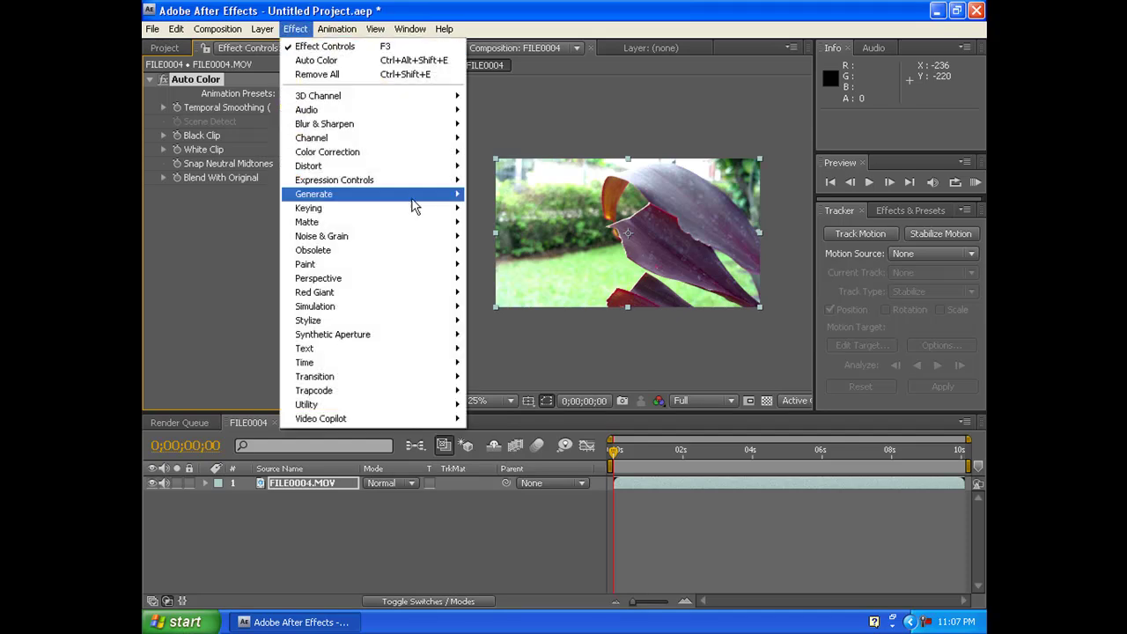
left_click(502, 166)
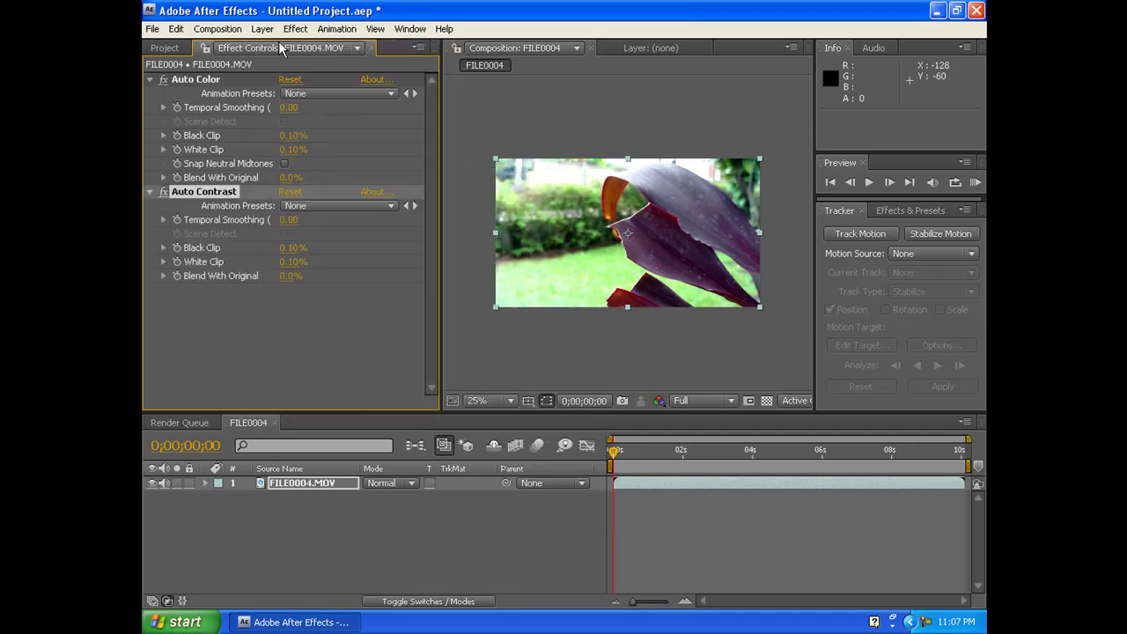
left_click(295, 29)
mouse_move(327, 151)
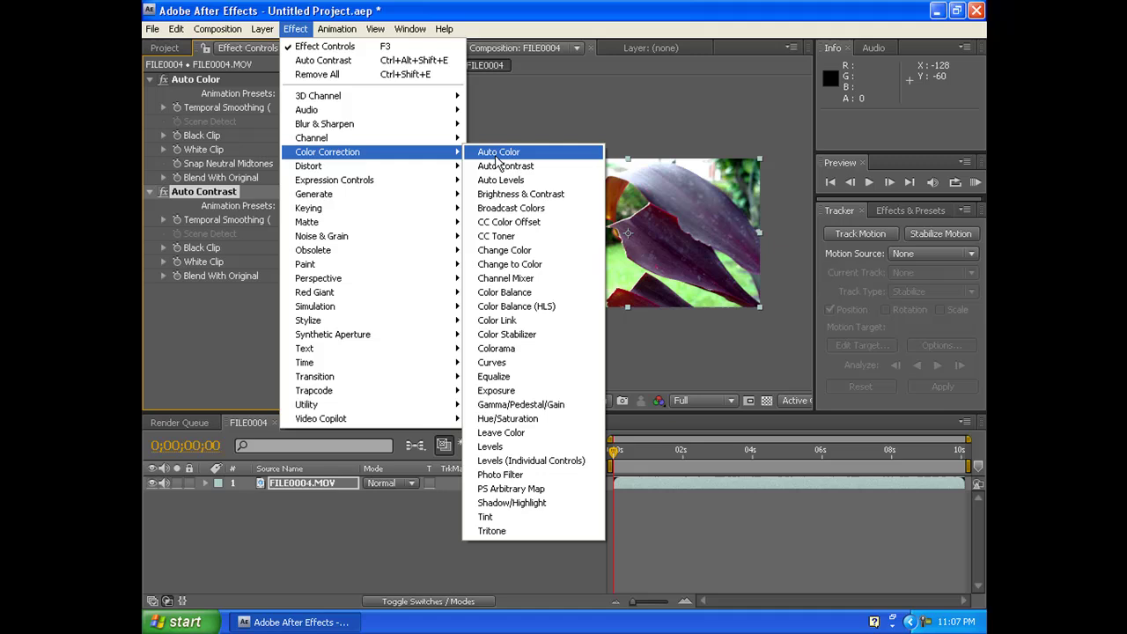
left_click(503, 182)
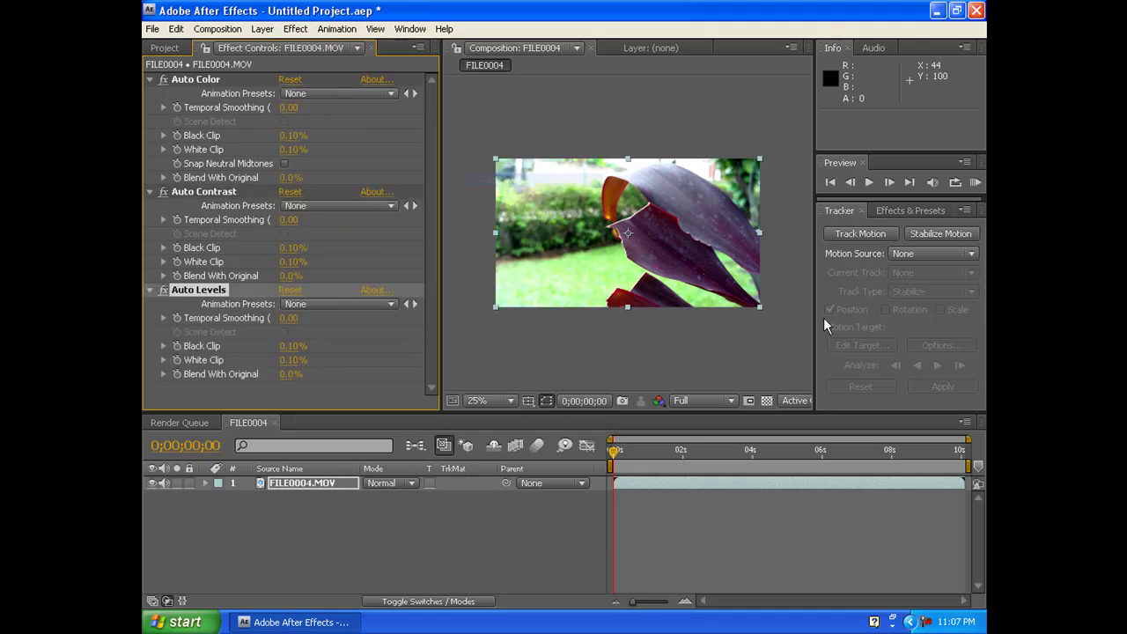
Add Hue/Saturation to the clip and lower Master Saturation to -29.
left_click(295, 29)
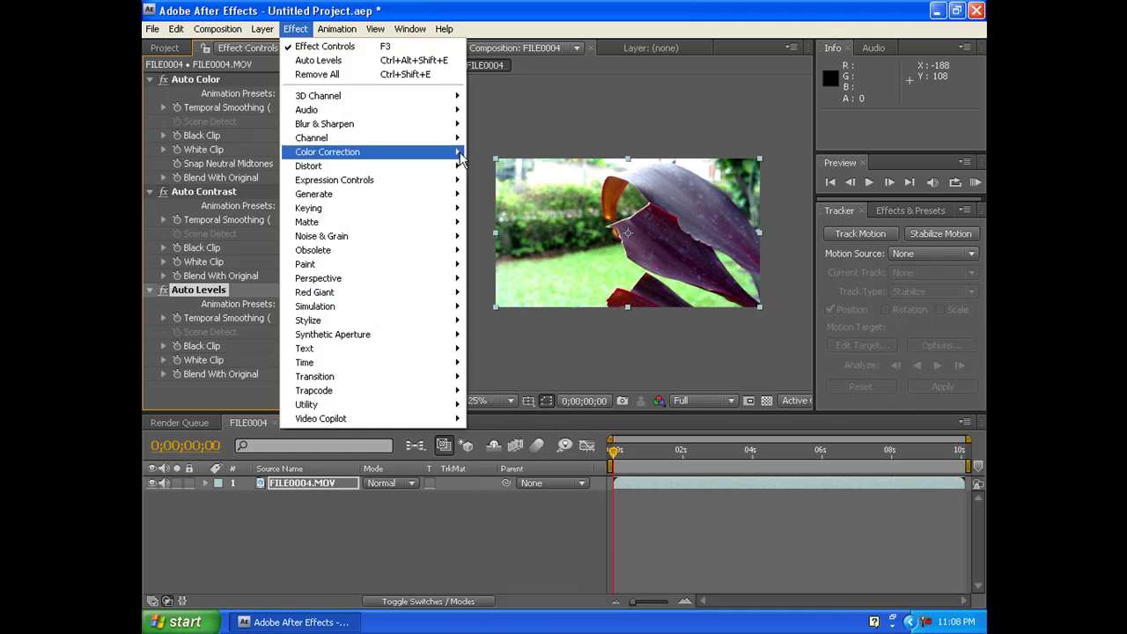
mouse_move(328, 152)
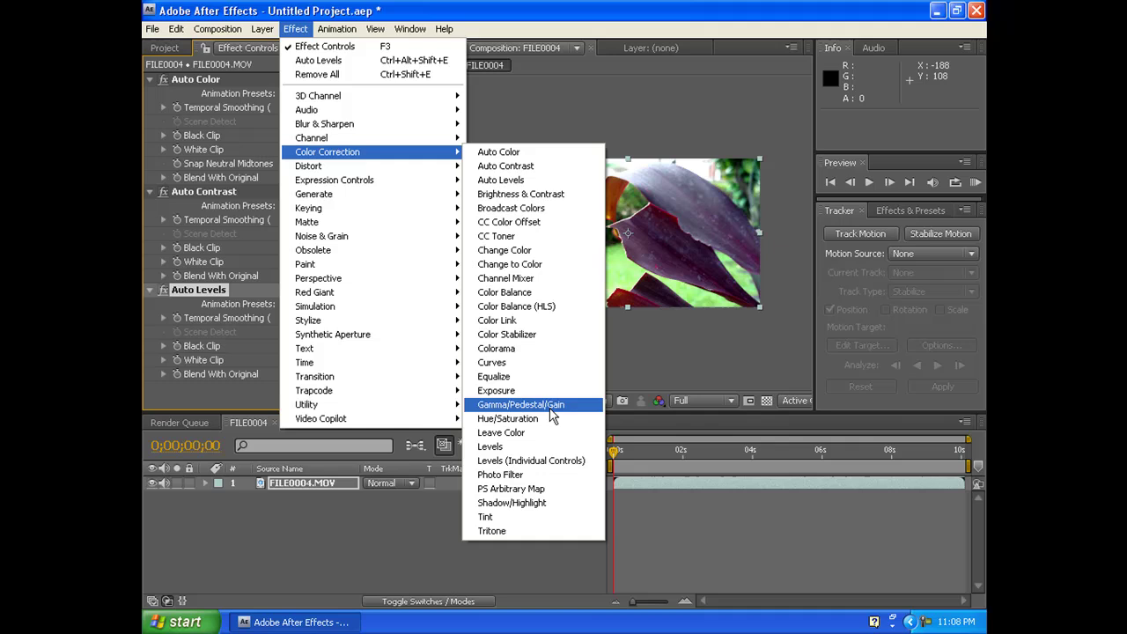
left_click(552, 419)
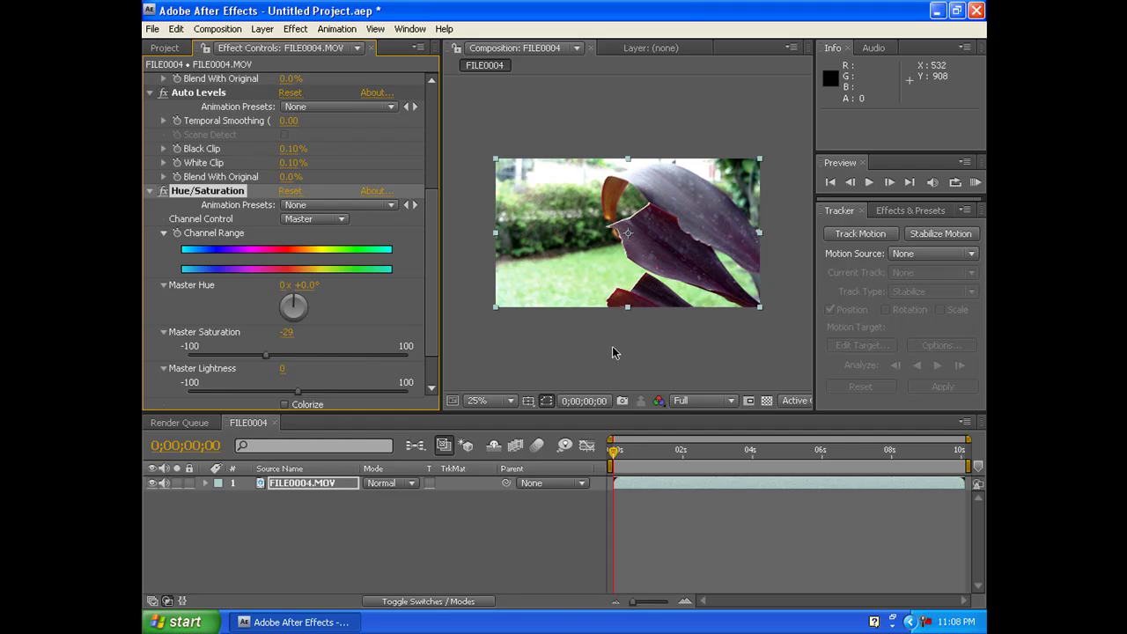
left_click(638, 333)
left_click(617, 449)
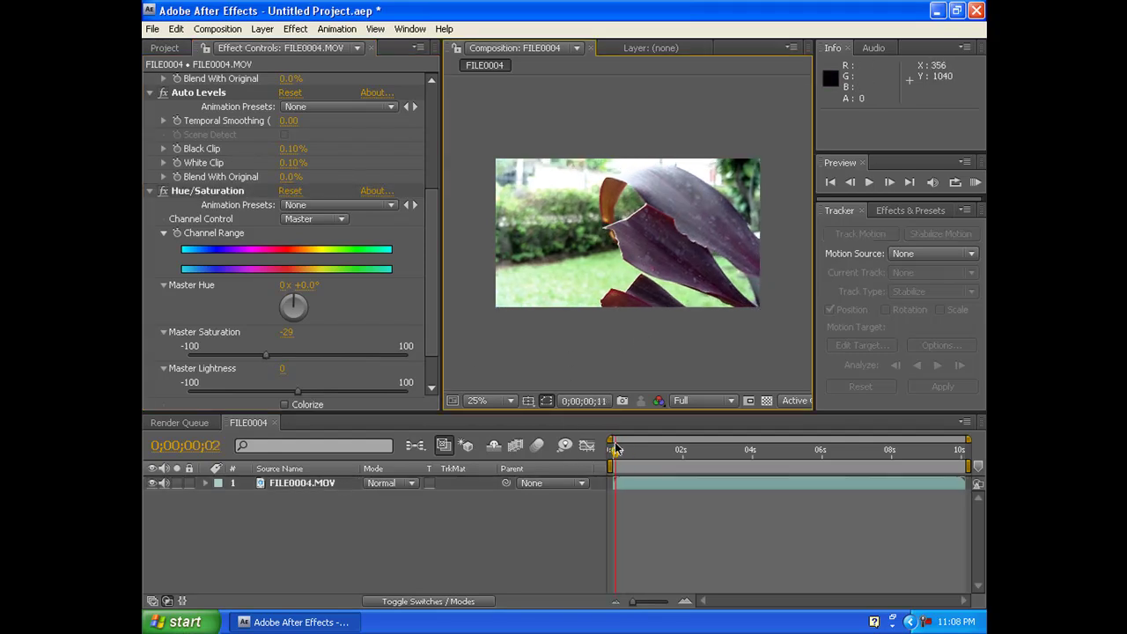
left_click(295, 34)
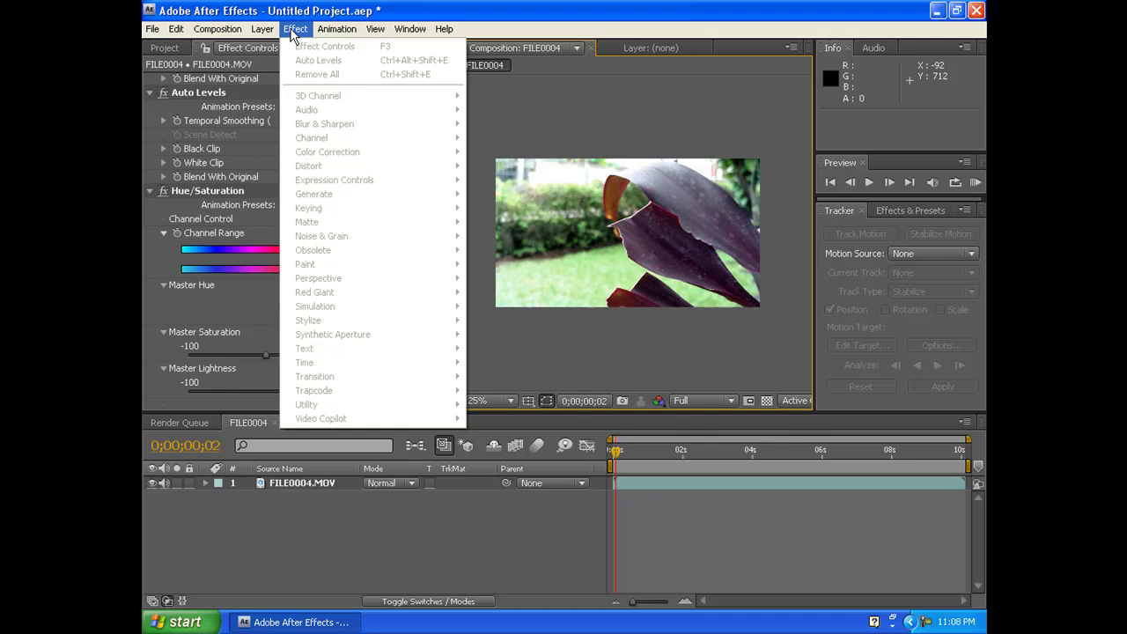
left_click(297, 32)
left_click(566, 356)
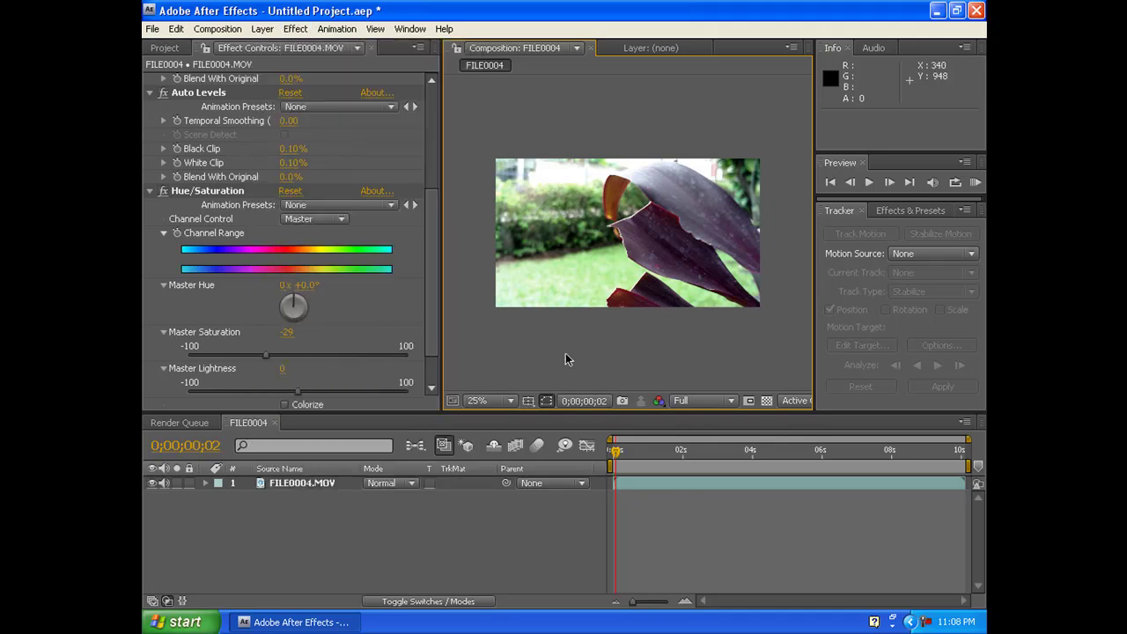
left_click(314, 33)
left_click(672, 535)
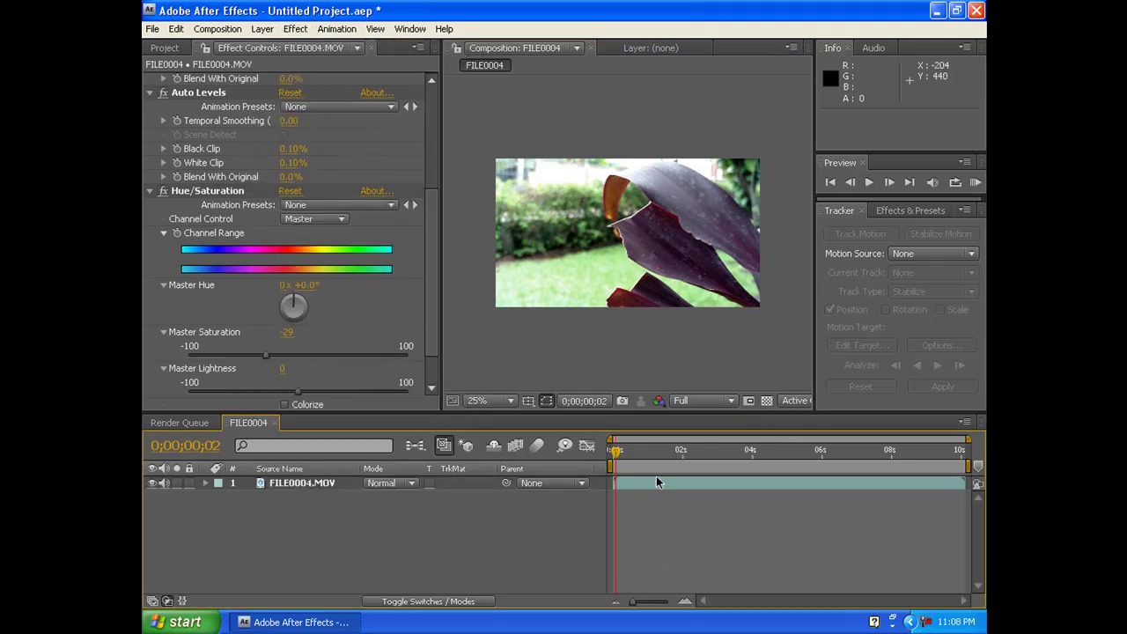
Create a black comp-sized solid and apply Video Copilot Optical Flares to it.
left_click(263, 29)
mouse_move(273, 46)
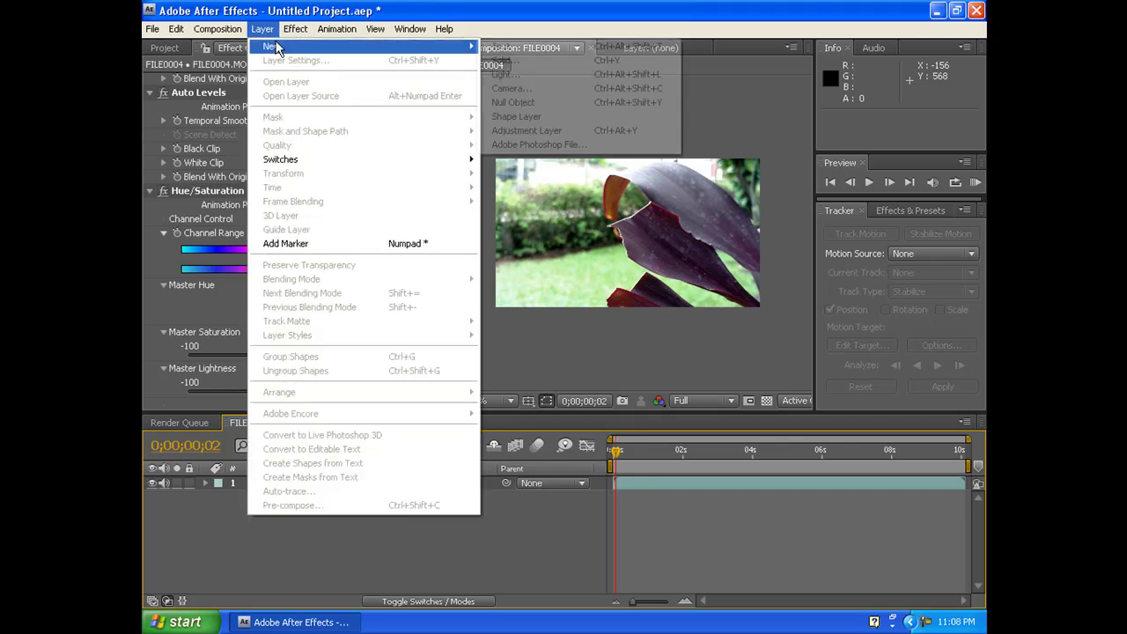
left_click(507, 60)
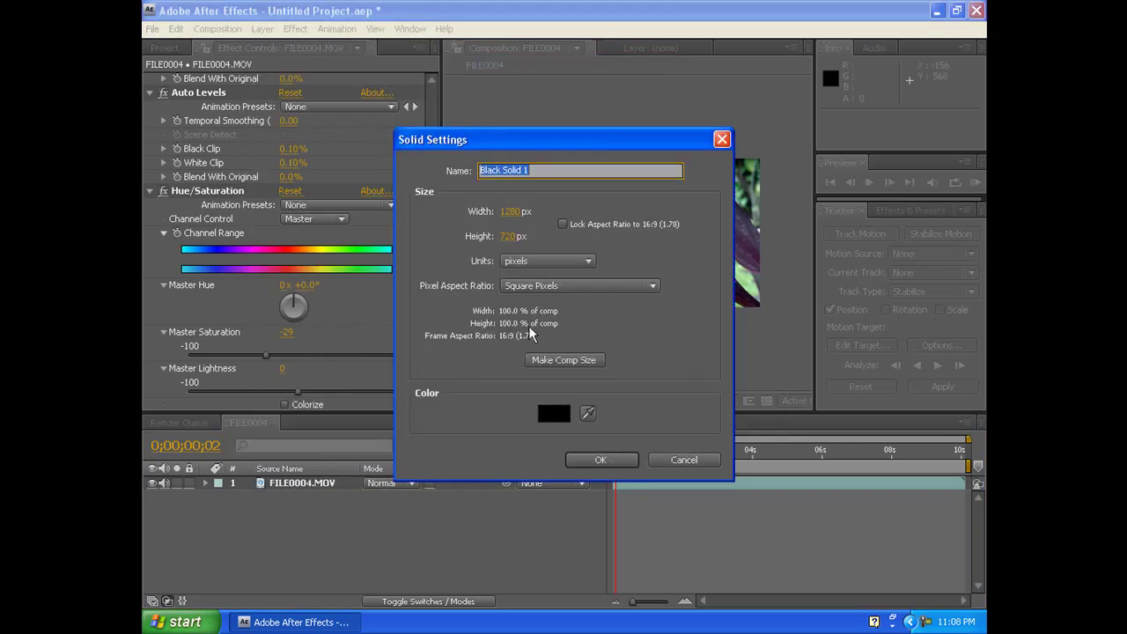
left_click(598, 459)
left_click(293, 28)
mouse_move(321, 418)
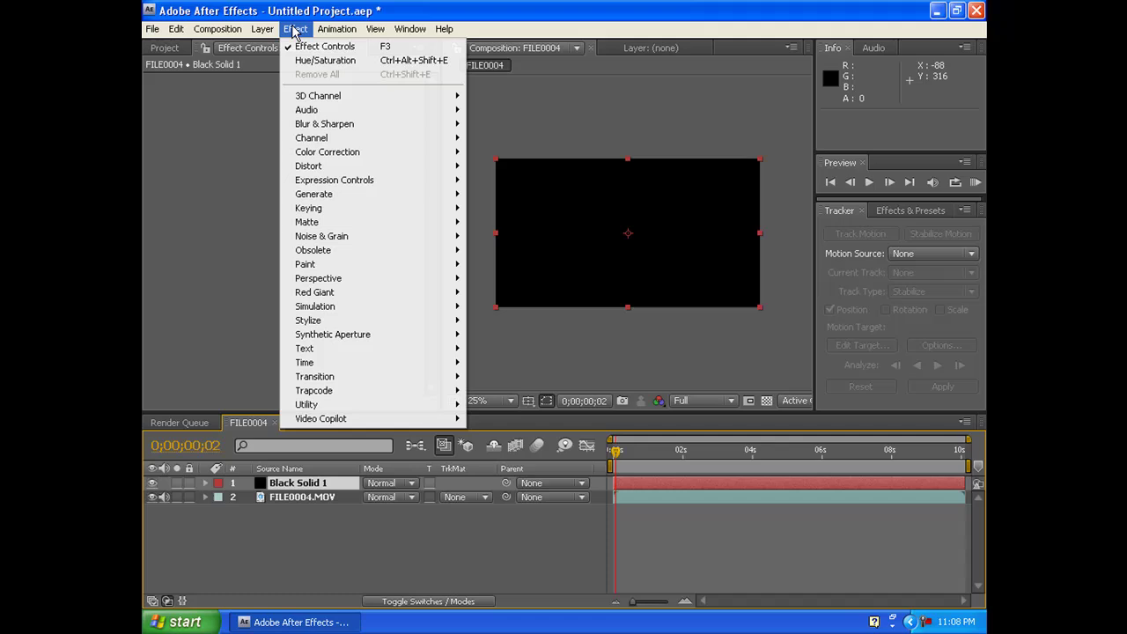
left_click(540, 419)
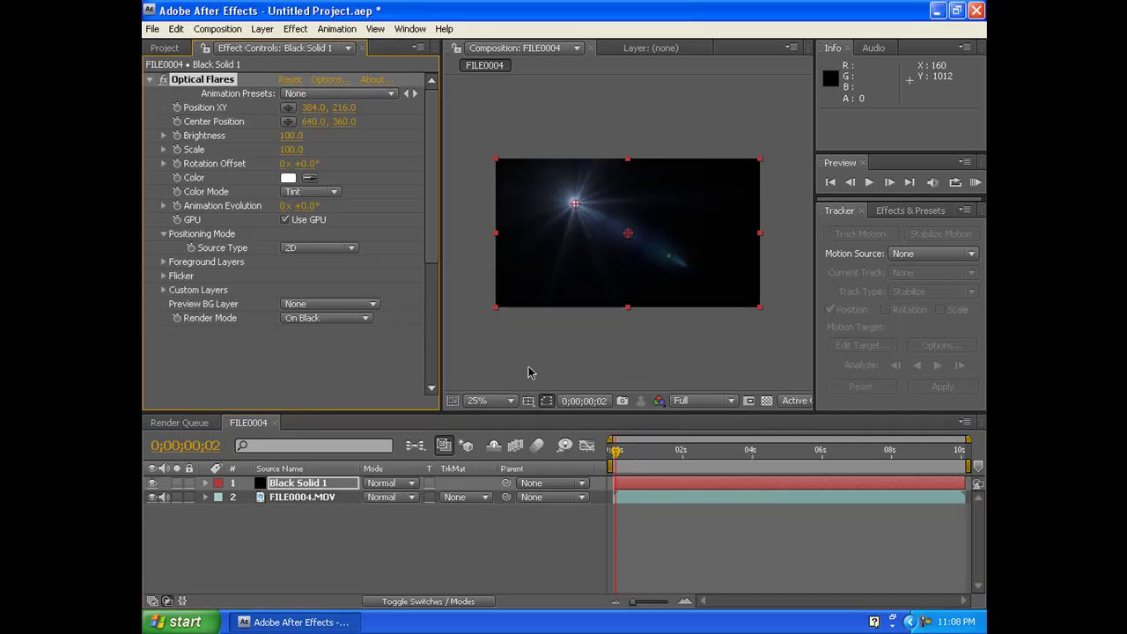
Load the orange Beached preset from the Light folder of the Optical Flares Preset Browser.
left_click(329, 80)
left_click(915, 181)
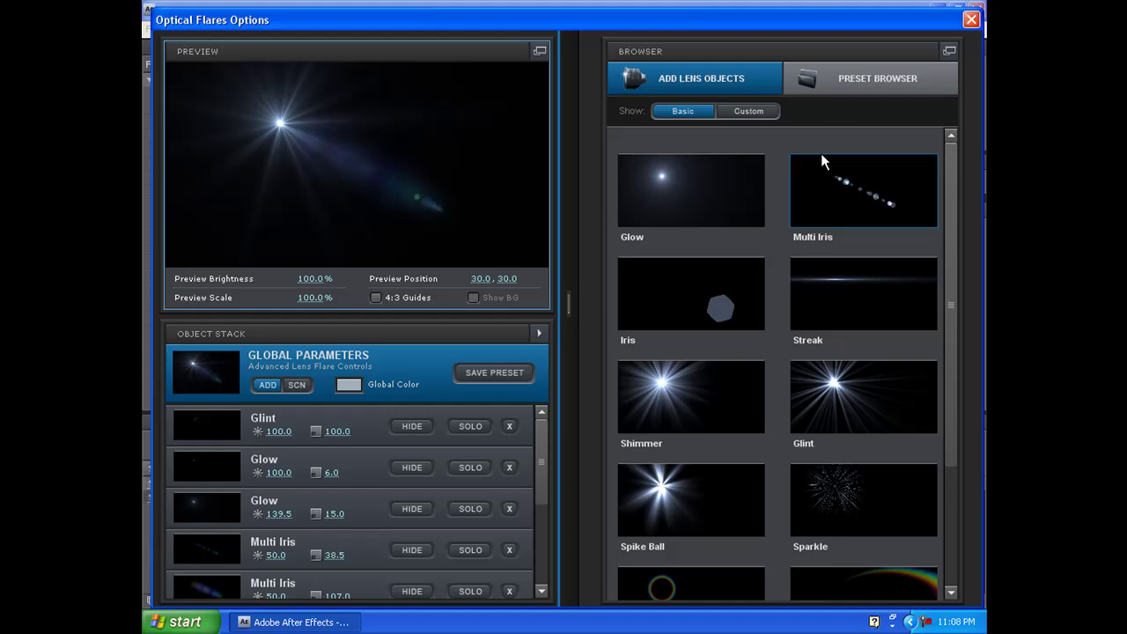
left_click(747, 115)
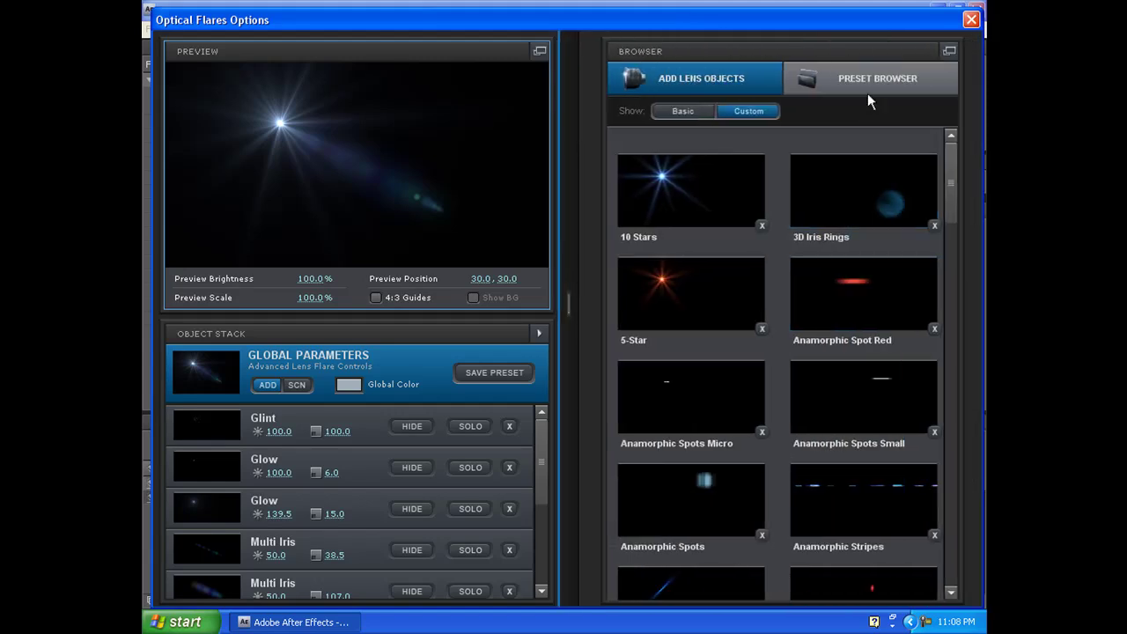
left_click(868, 93)
left_click(850, 224)
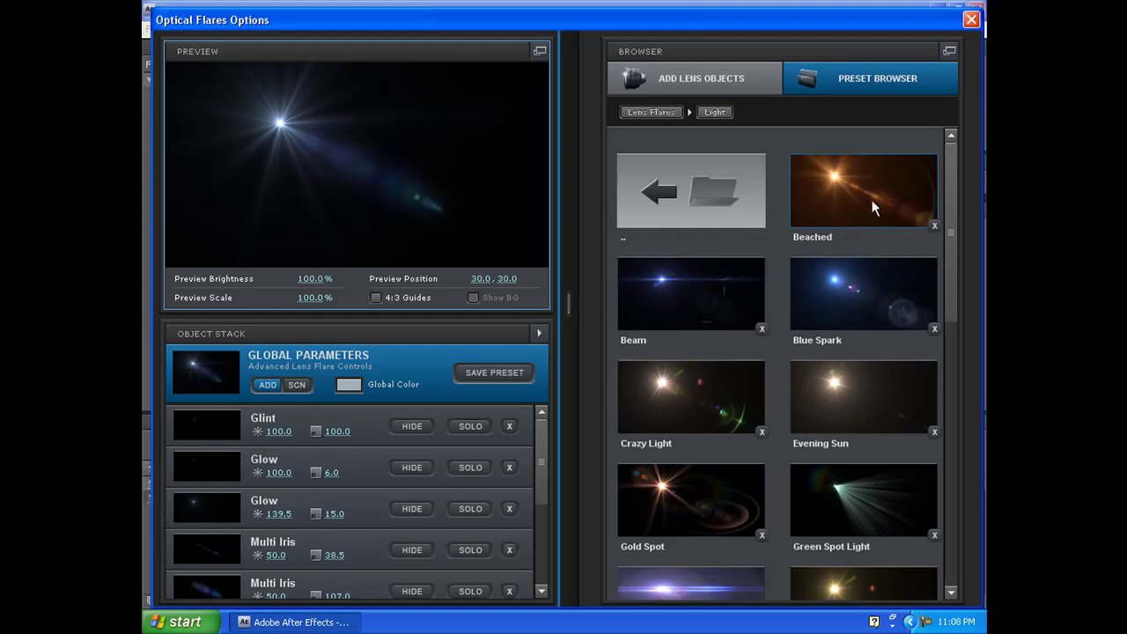
left_click(873, 207)
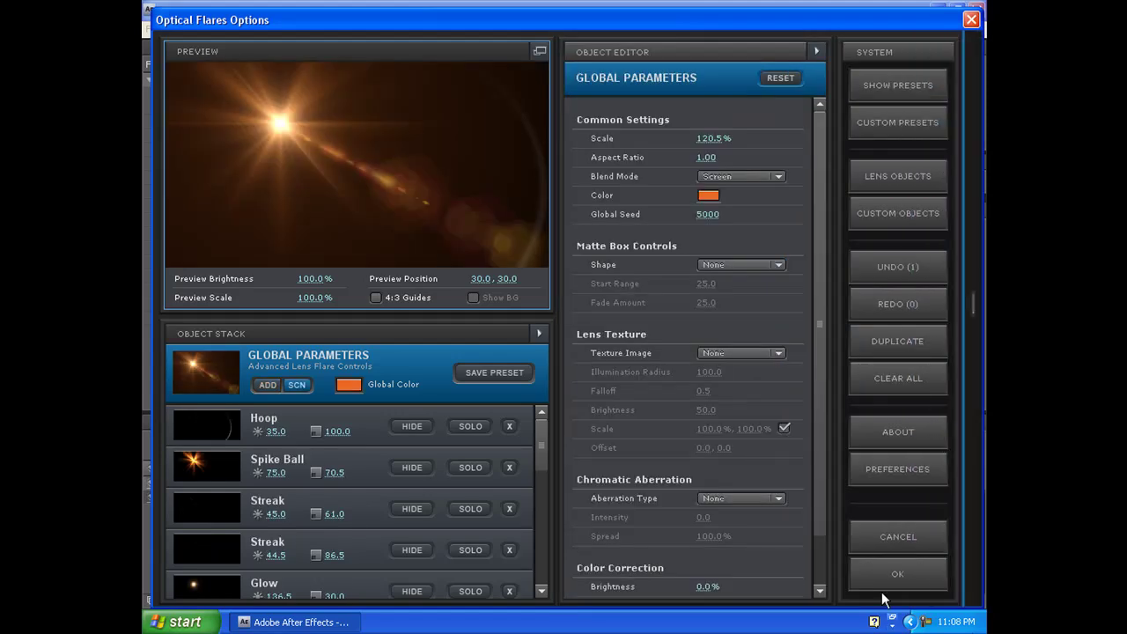
left_click(881, 592)
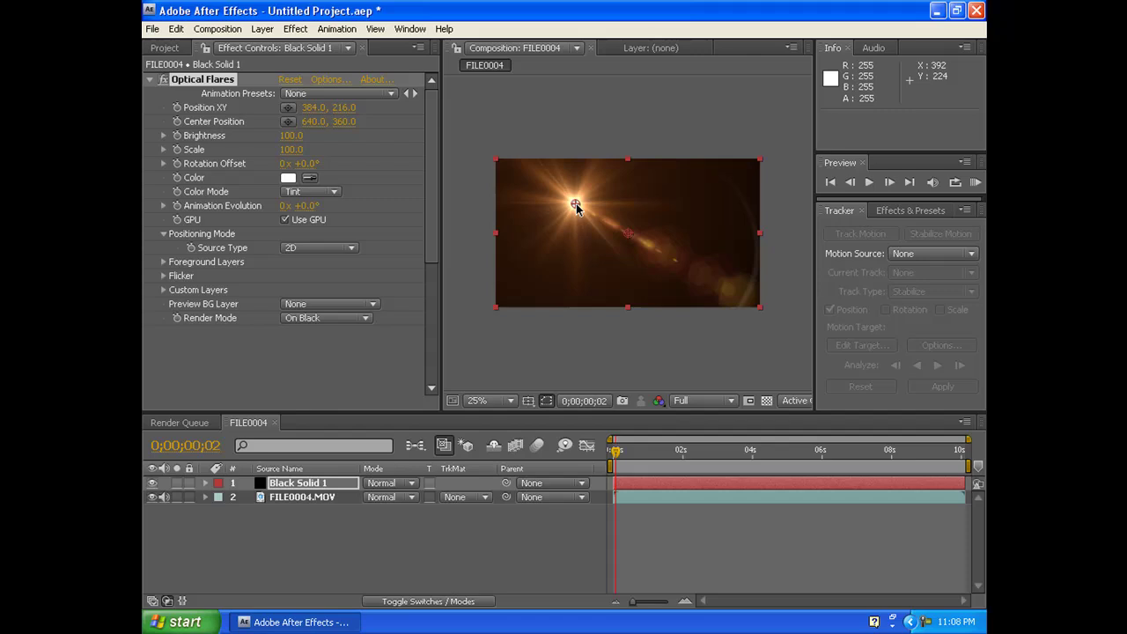
Raise flare brightness to 170 and drag the flare centre onto the leaf at 612, 340.
left_click(346, 323)
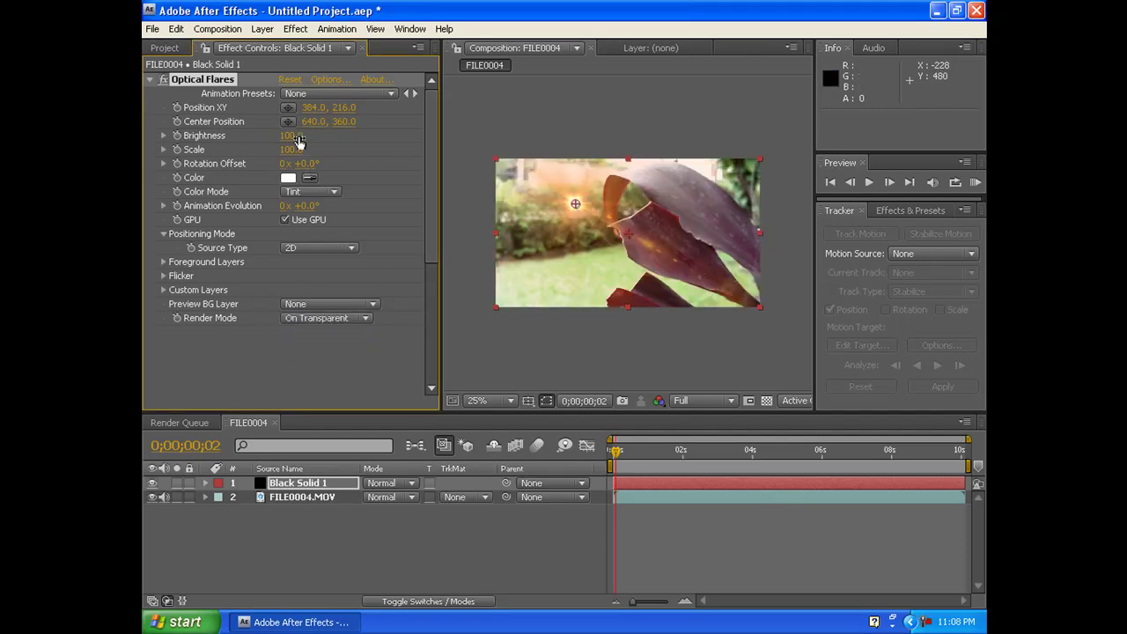
left_click_drag(299, 137, 303, 156)
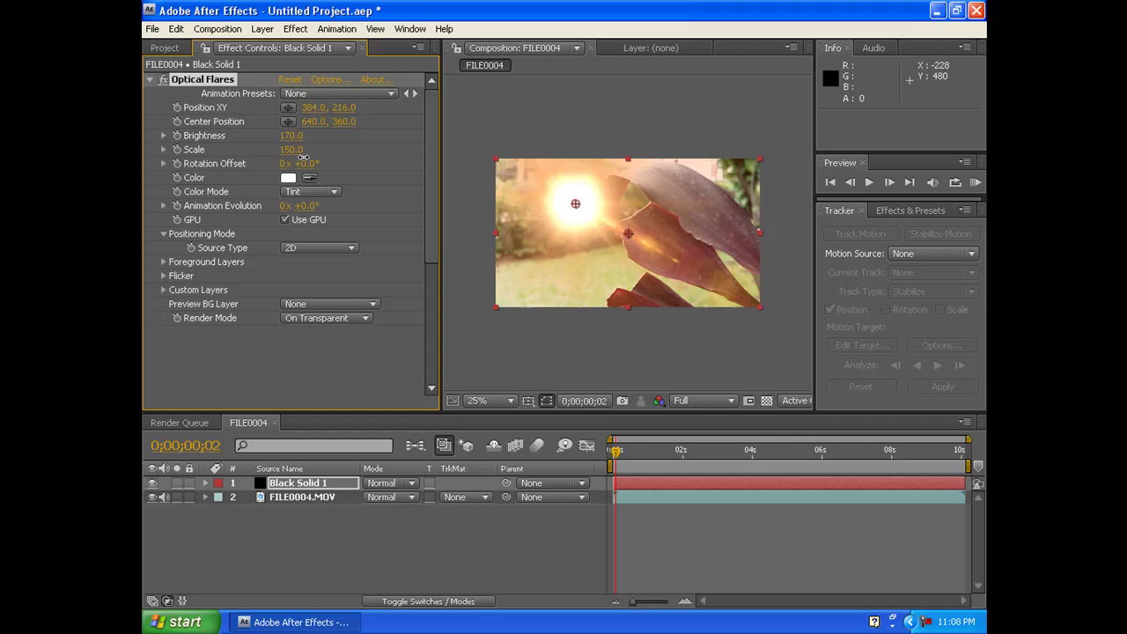
left_click_drag(574, 205, 470, 142)
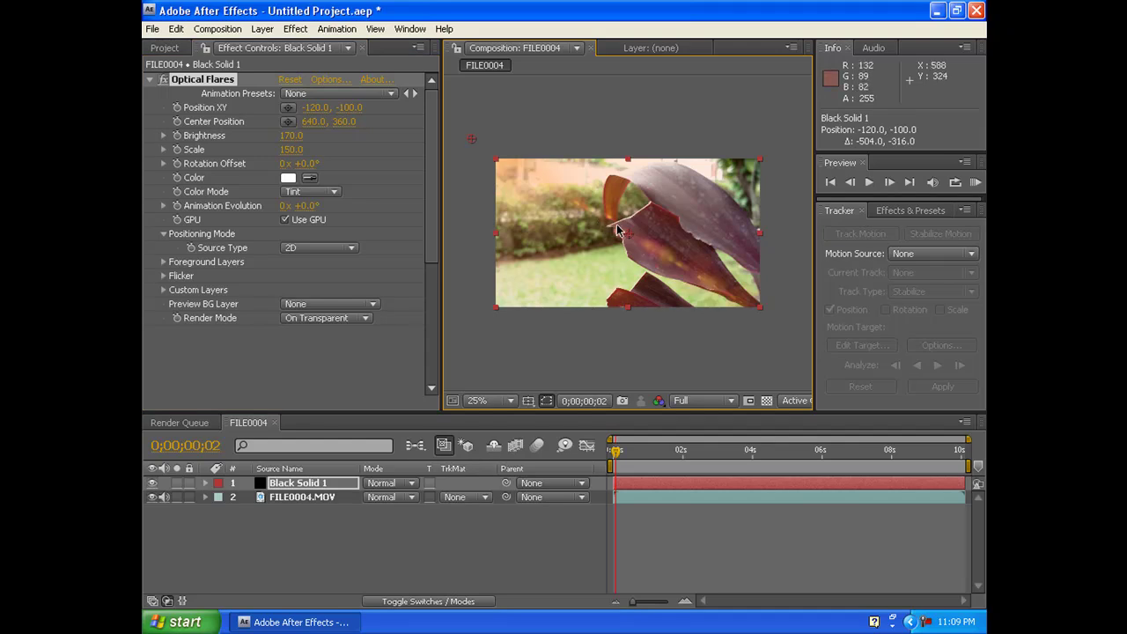
left_click_drag(628, 234, 622, 232)
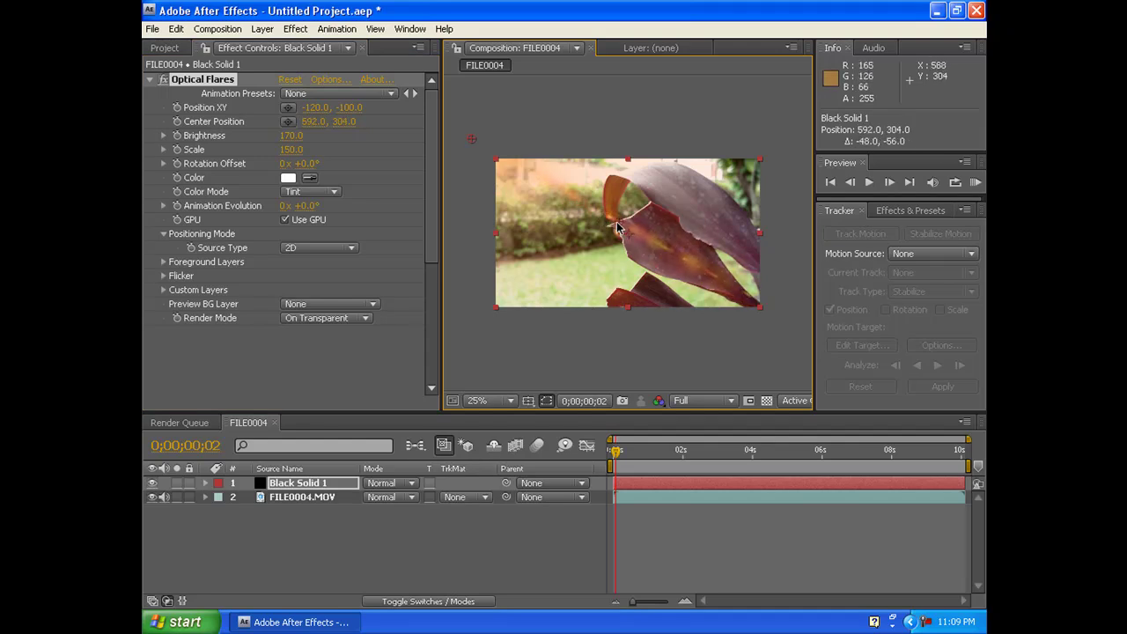
left_click(641, 362)
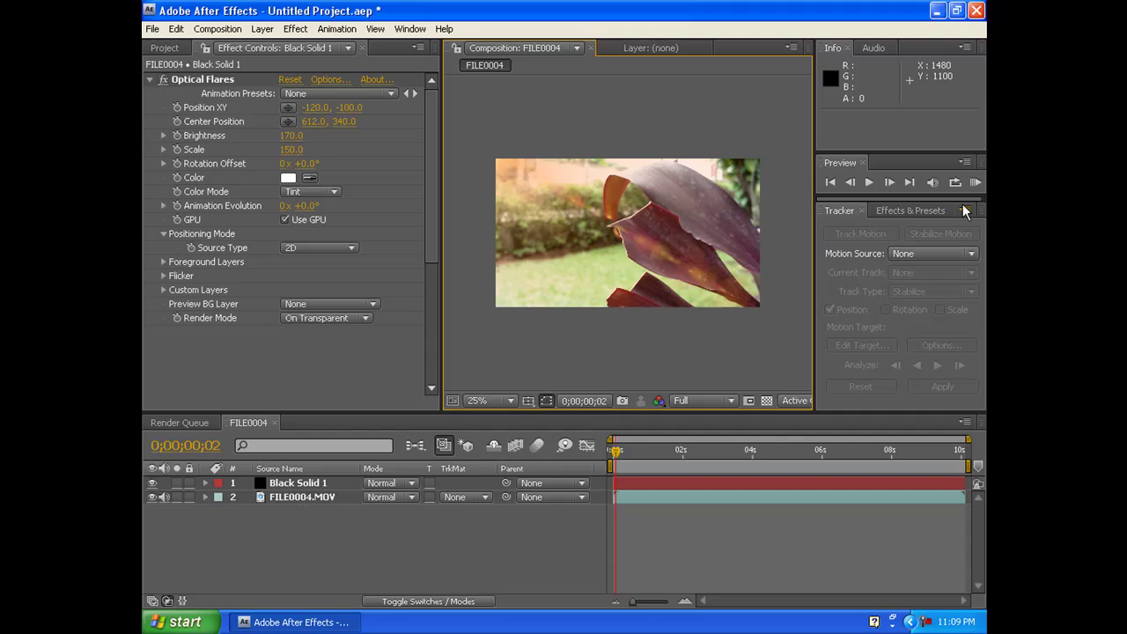
left_click(975, 182)
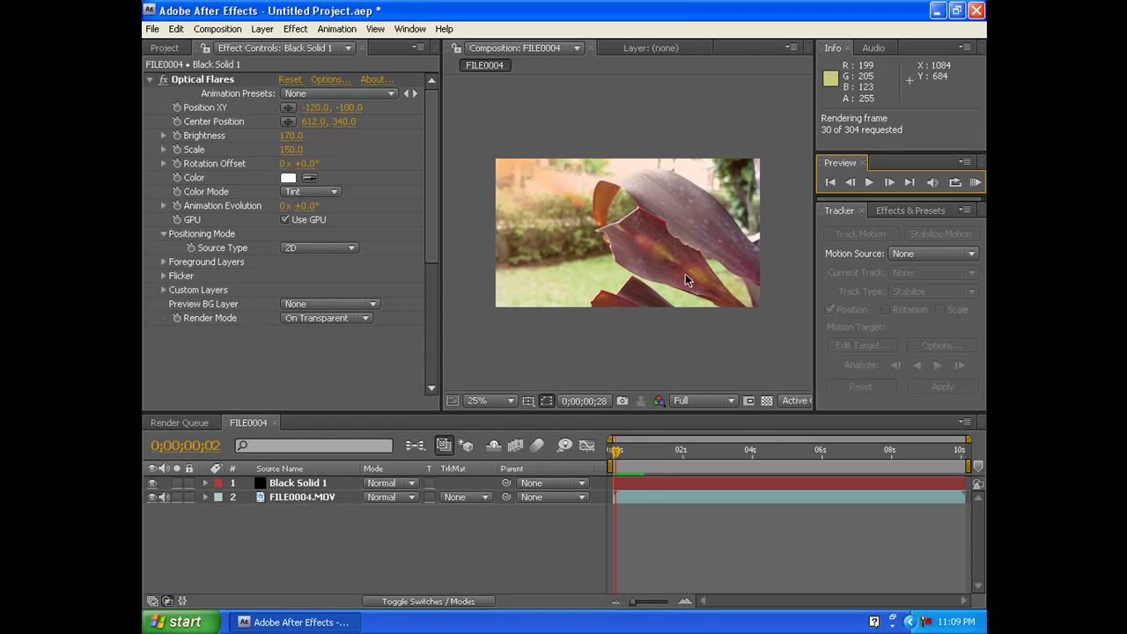
left_click(616, 453)
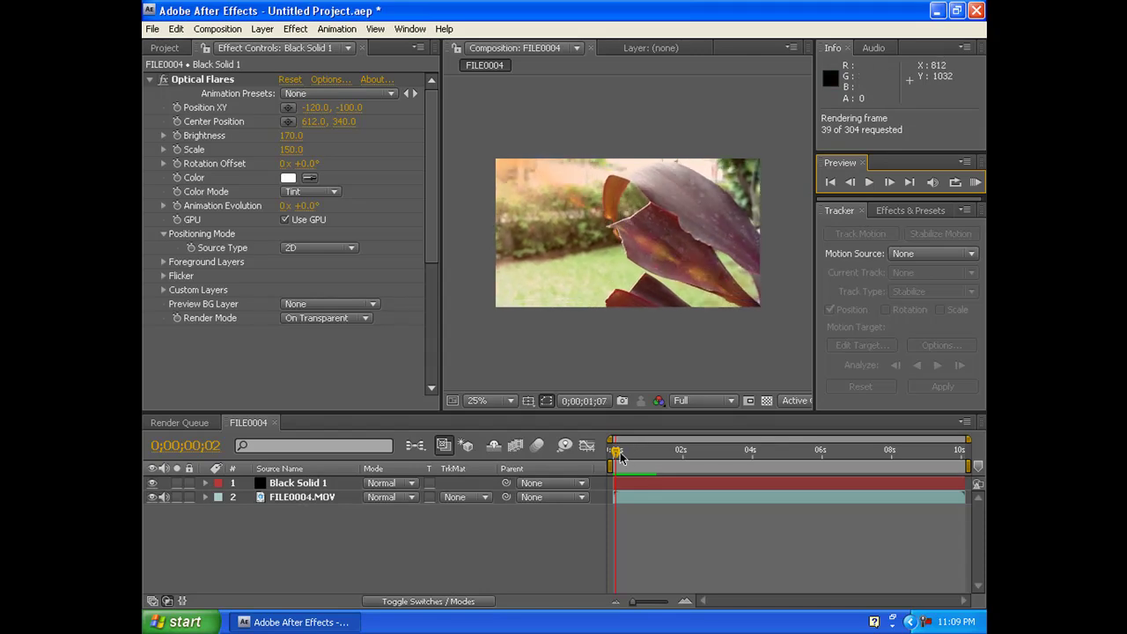
Stop playback, add a Null 1 null object, and select the FILE0004.MOV layer.
left_click(614, 451)
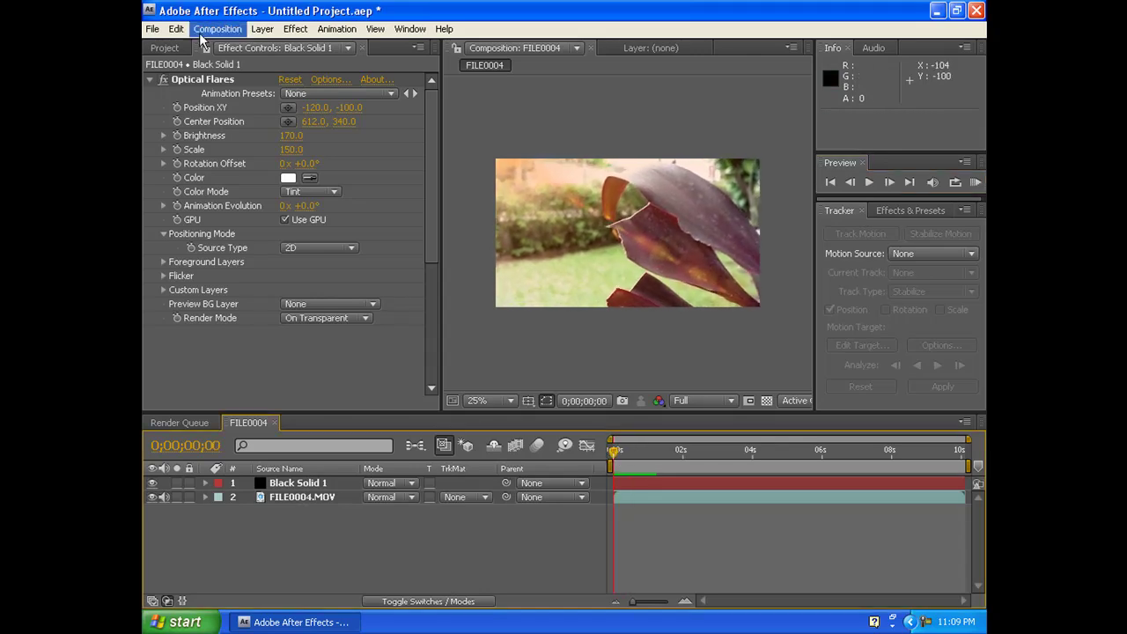
left_click(263, 28)
mouse_move(273, 46)
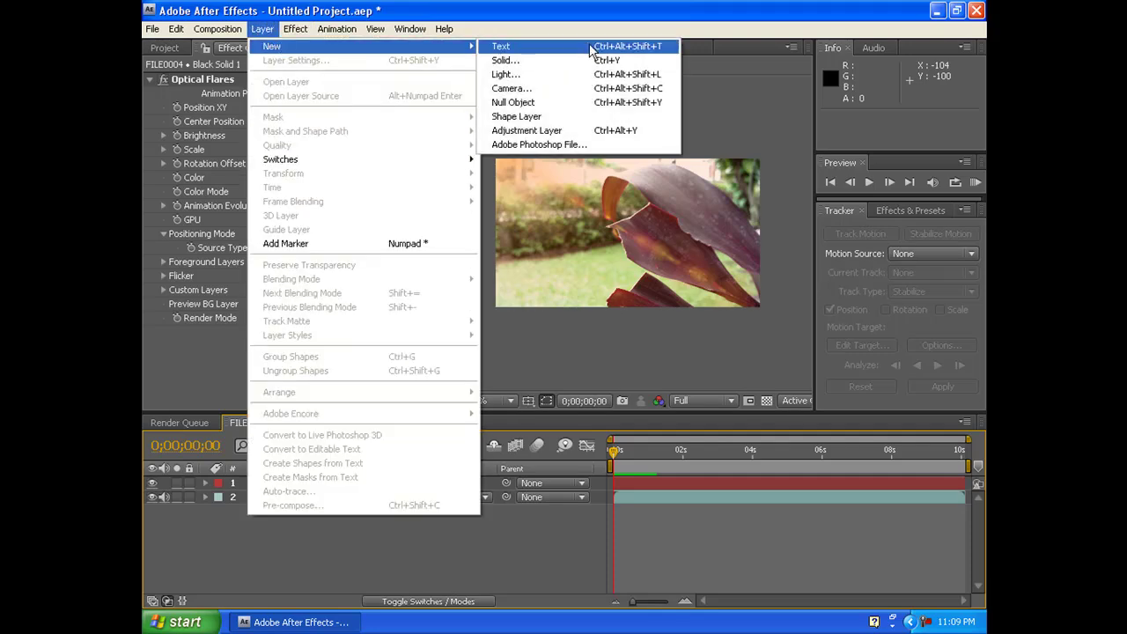
left_click(551, 102)
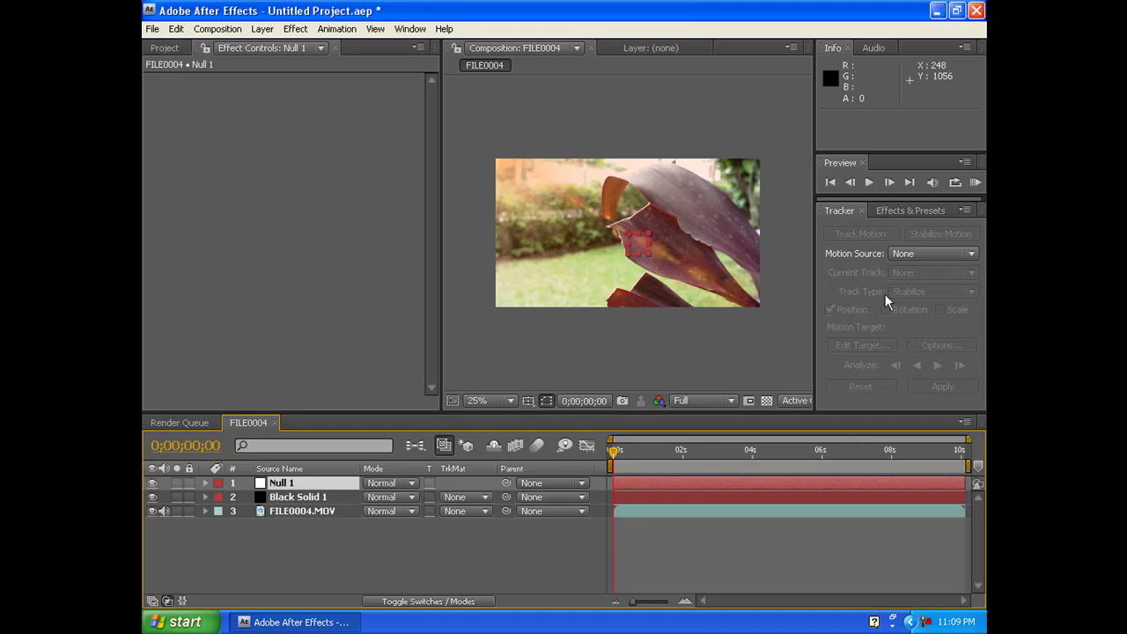
left_click(776, 510)
Start Track Motion on the footage and place Track Point 1 on the petal tip.
left_click(860, 236)
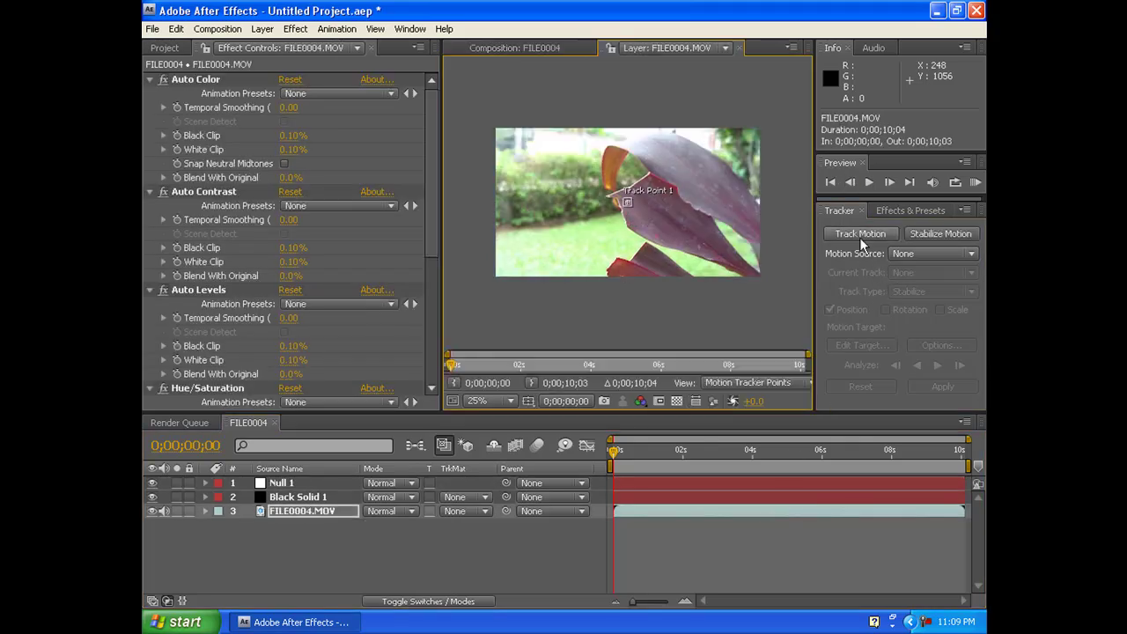
scroll(645, 216, "up", 5)
mouse_move(606, 210)
left_mouse_down()
mouse_move(480, 150)
mouse_move(528, 106)
mouse_move(503, 125)
left_mouse_up()
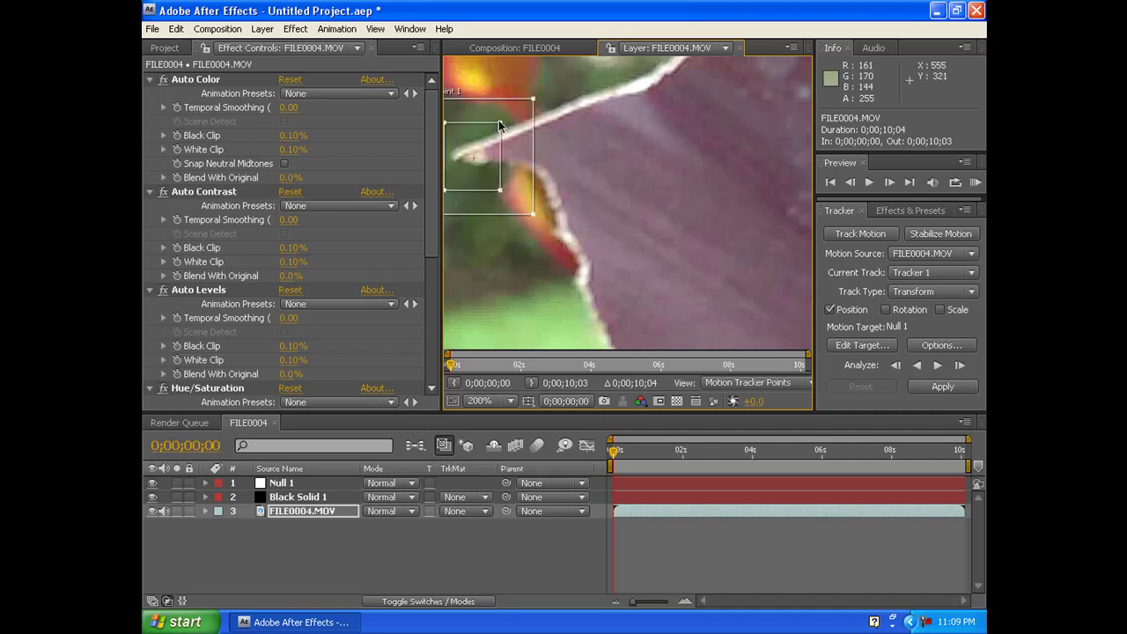
scroll(678, 216, "down", 2)
scroll(678, 216, "down", 2)
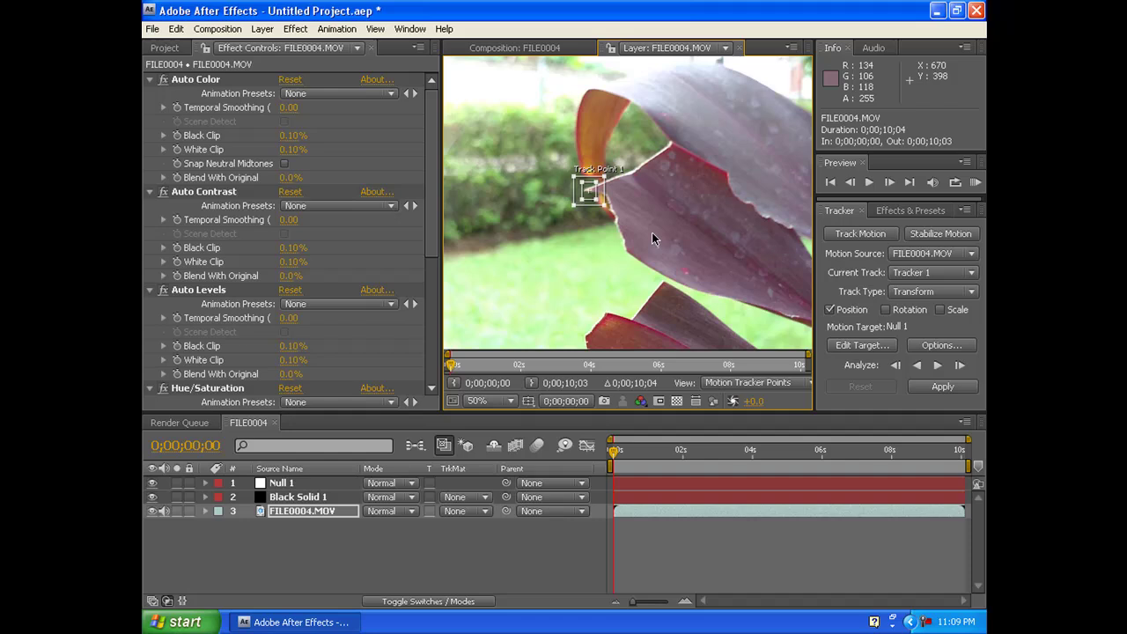
Analyze the track forward to about 4 seconds and apply it to Null 1.
left_click(938, 366)
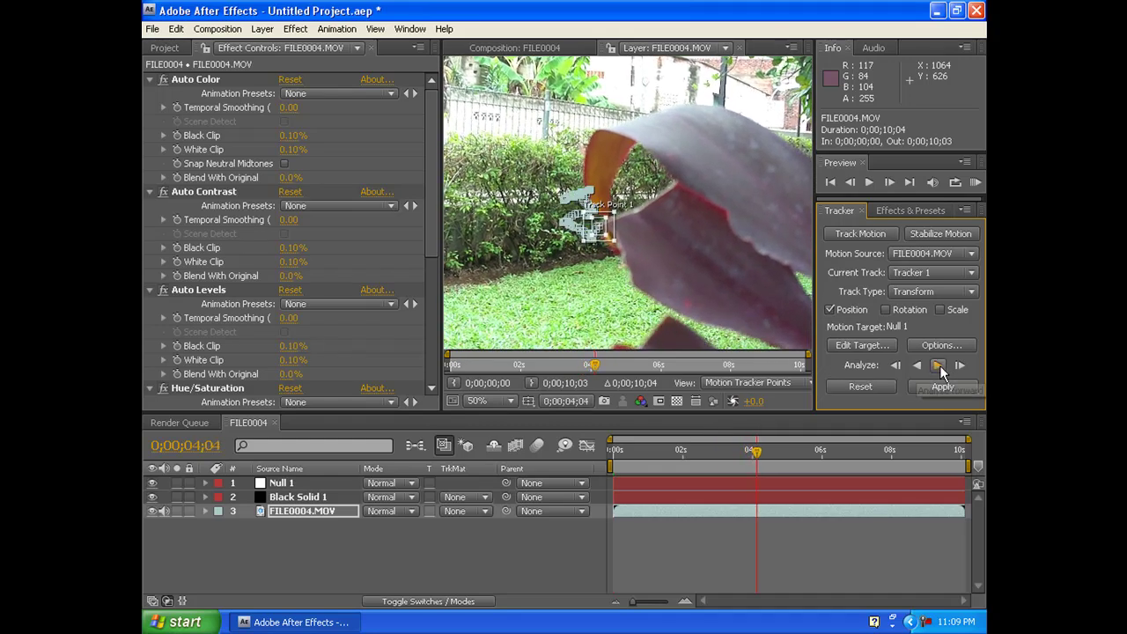
left_click(938, 365)
left_click(861, 345)
left_click(625, 276)
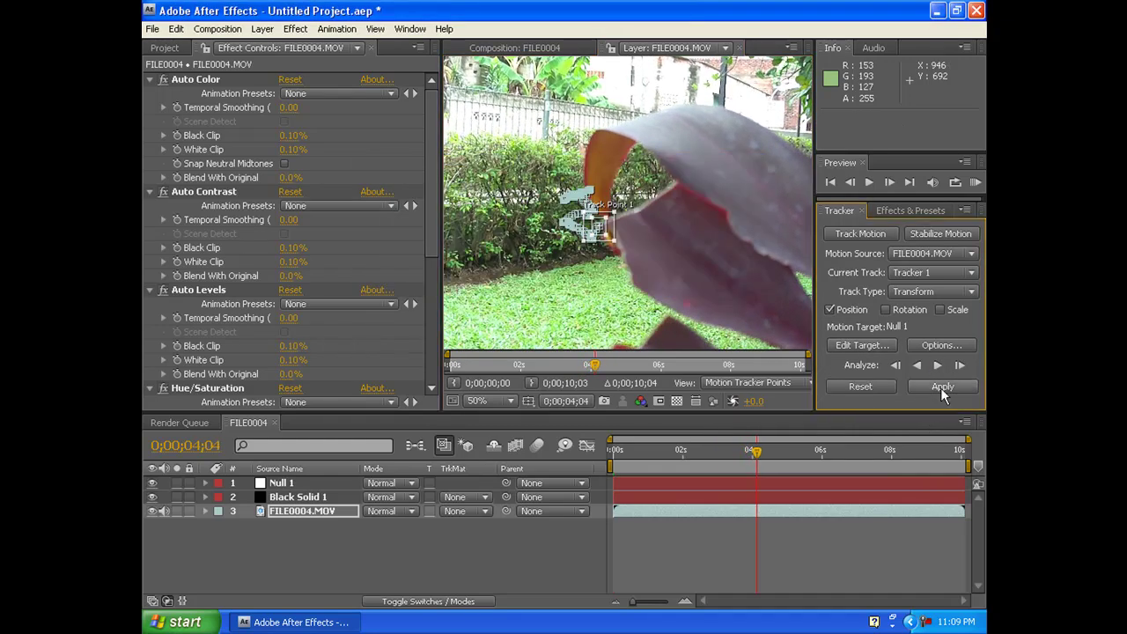
left_click(941, 388)
Confirm the tracking data, return to frame 0, and parent Black Solid 1 to Null 1.
left_click(542, 249)
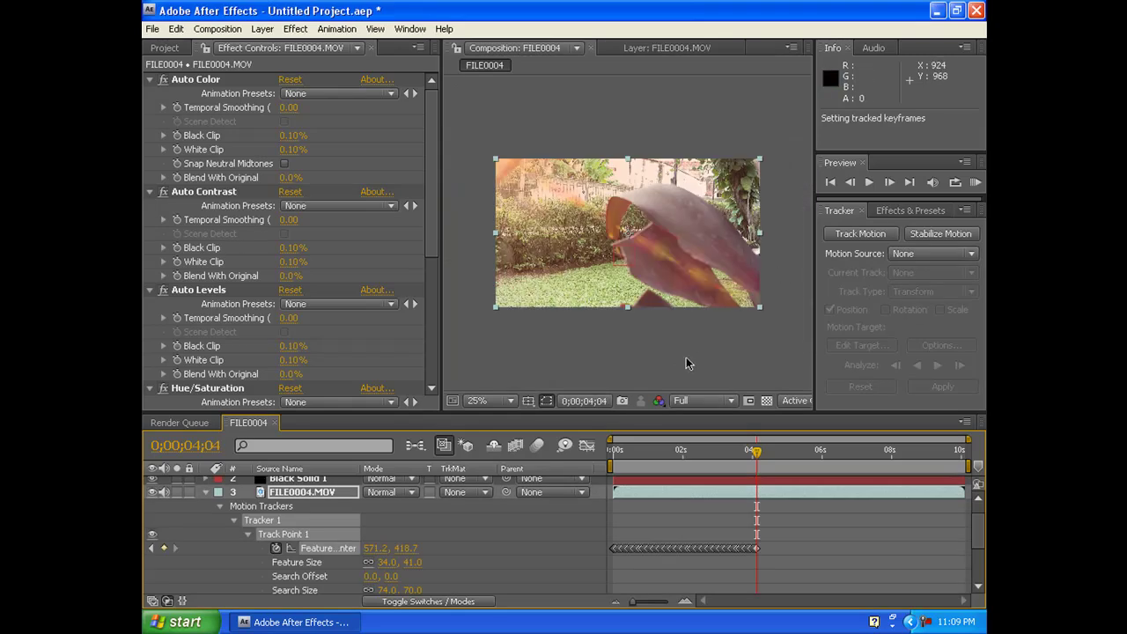
scroll(173, 499, "up", 1)
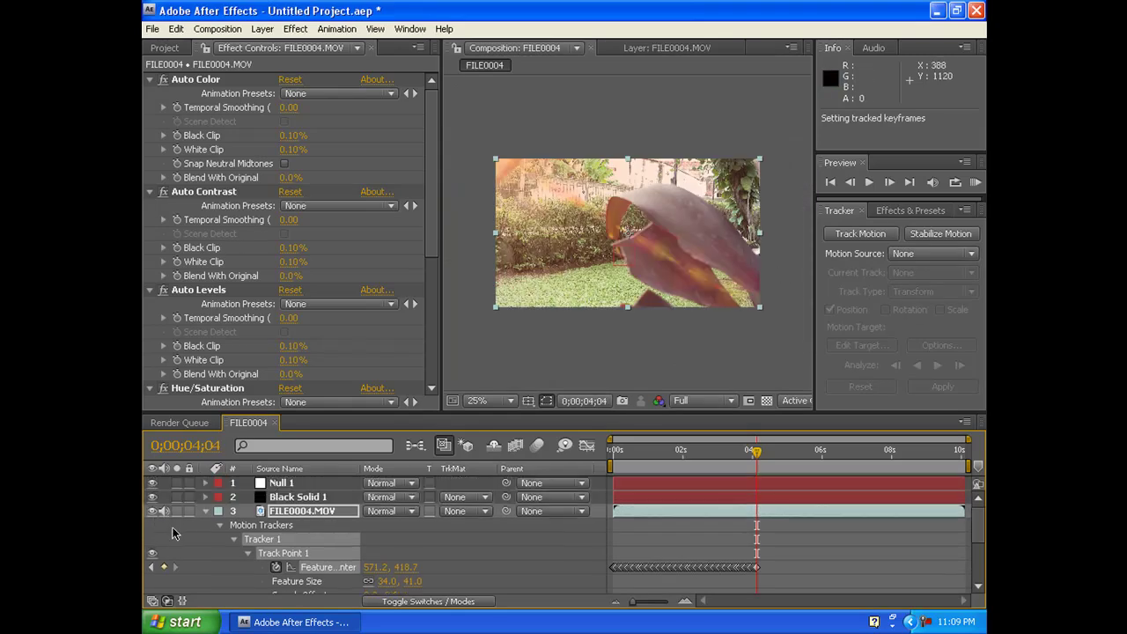
left_click(208, 540)
left_click(205, 511)
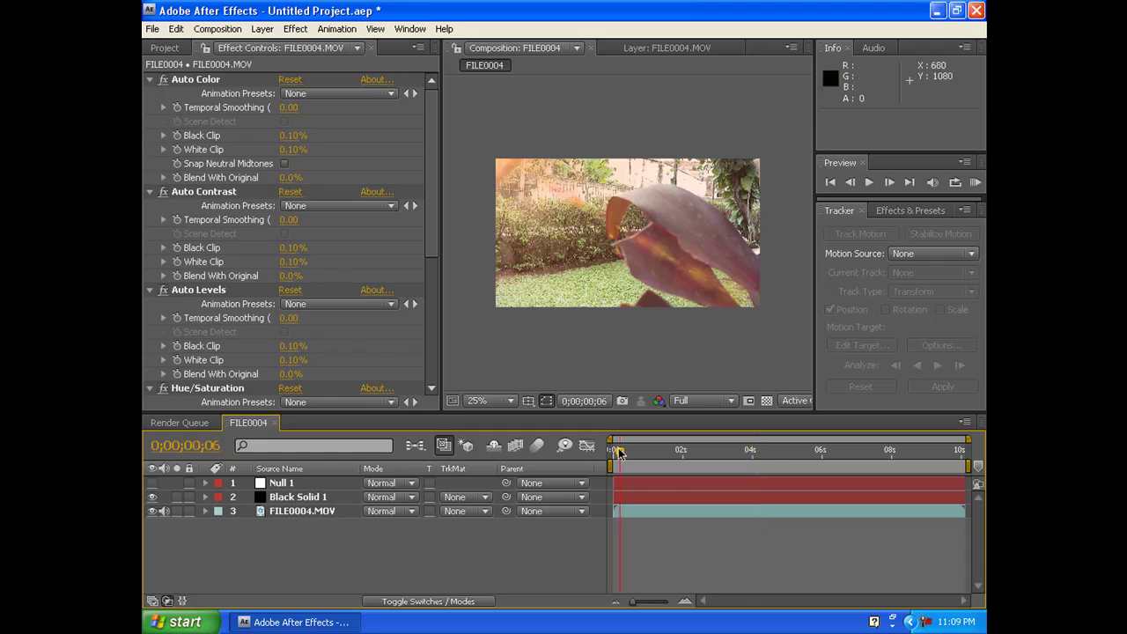
left_click_drag(620, 452, 598, 454)
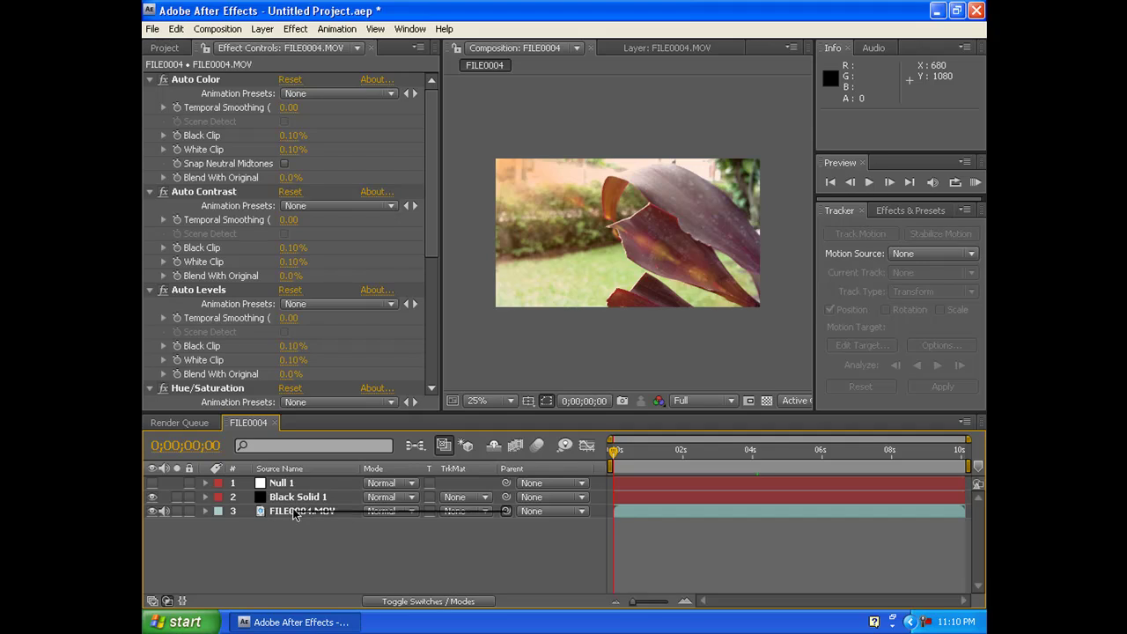
mouse_move(485, 508)
left_mouse_down()
mouse_move(300, 486)
mouse_move(410, 564)
left_mouse_up()
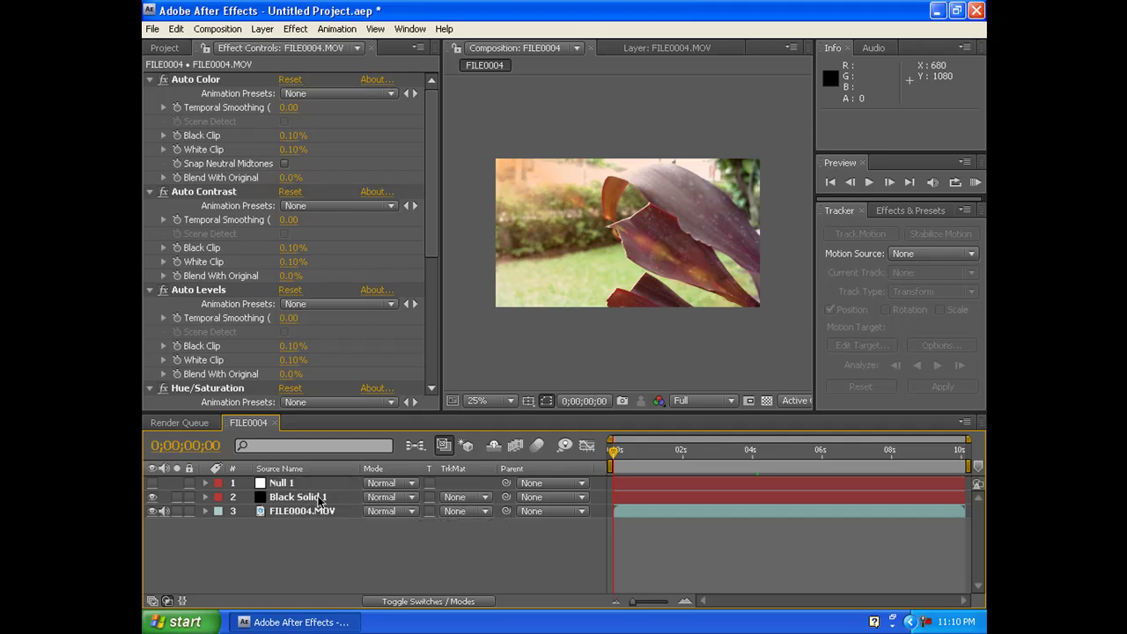
left_click_drag(506, 497, 302, 487)
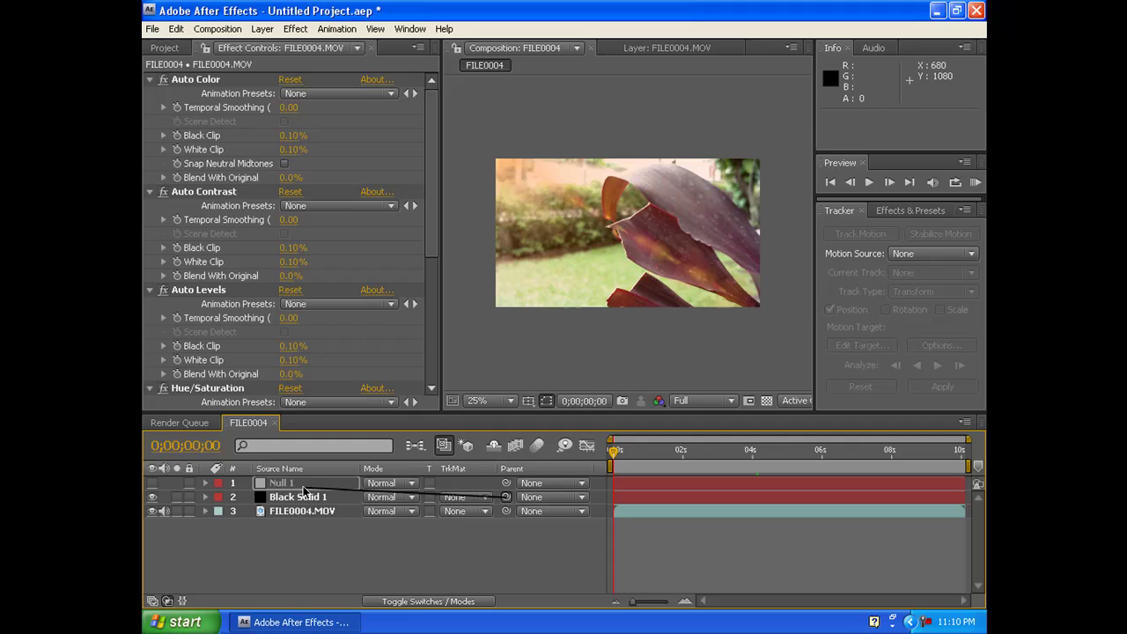
Scale Black Solid 1 past the frame edges to about 116% by 126% and RAM preview.
left_click(975, 183)
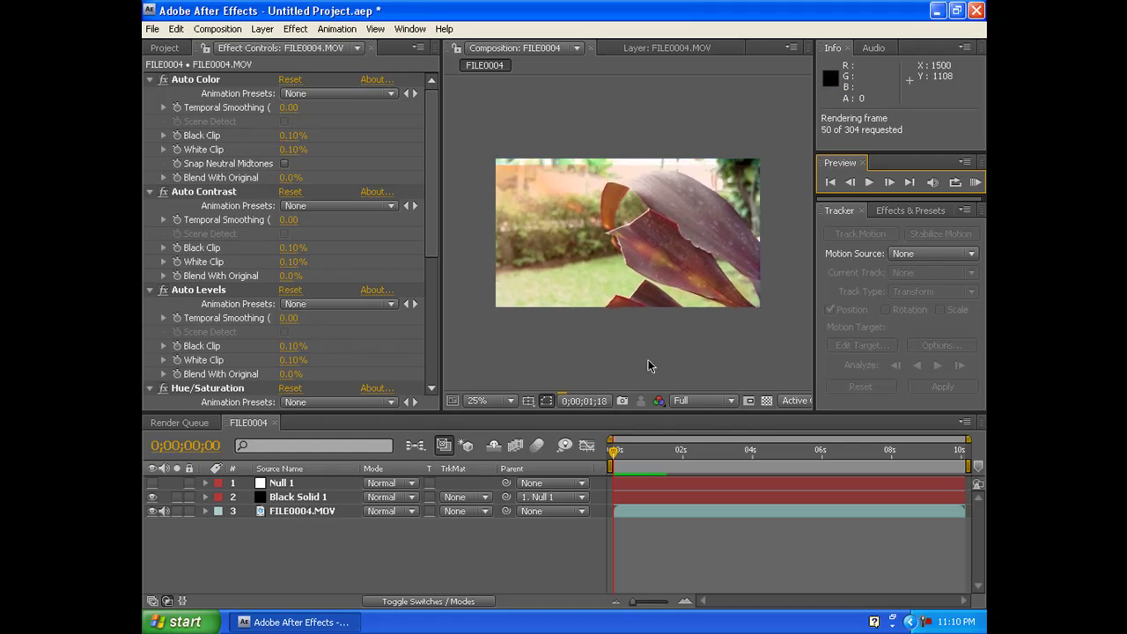
left_click(661, 478)
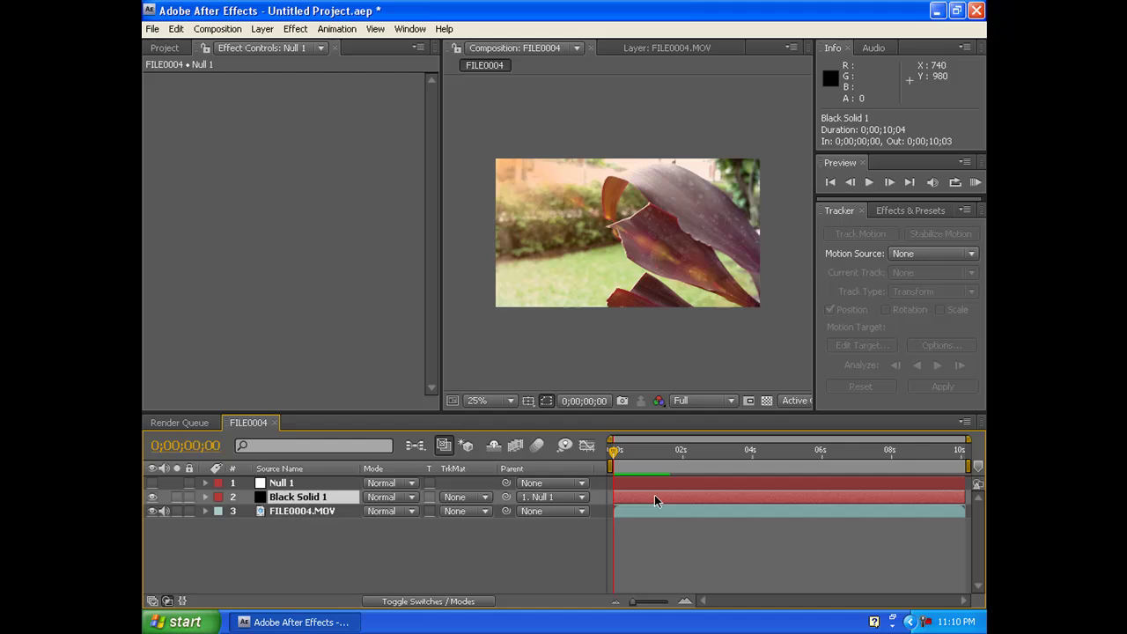
left_click_drag(761, 164, 775, 150)
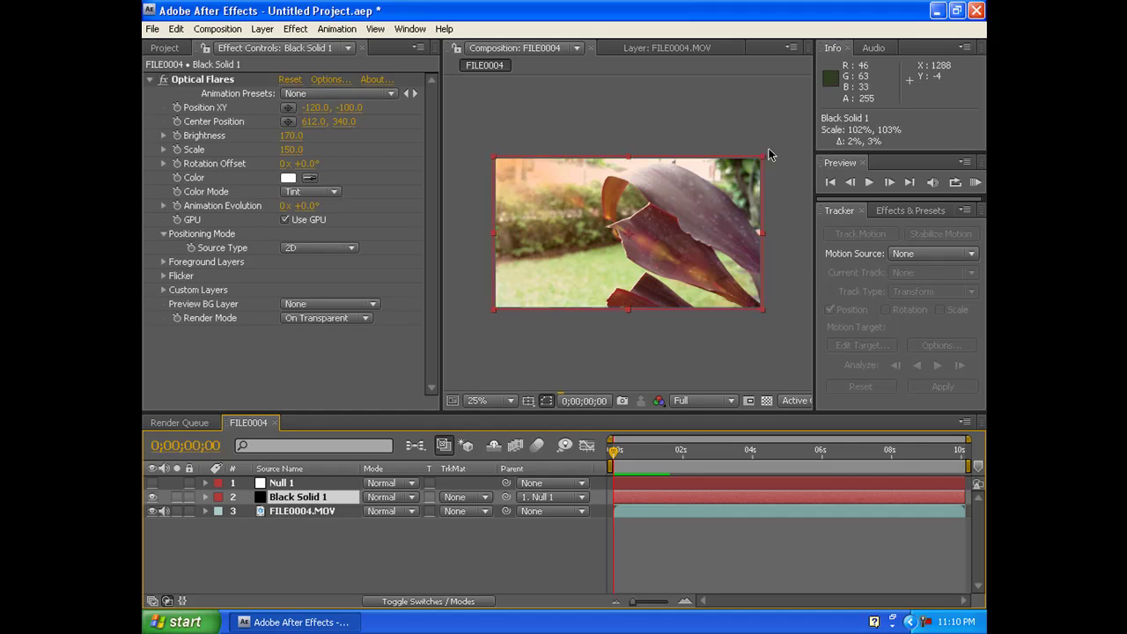
left_click(702, 353)
left_click(975, 182)
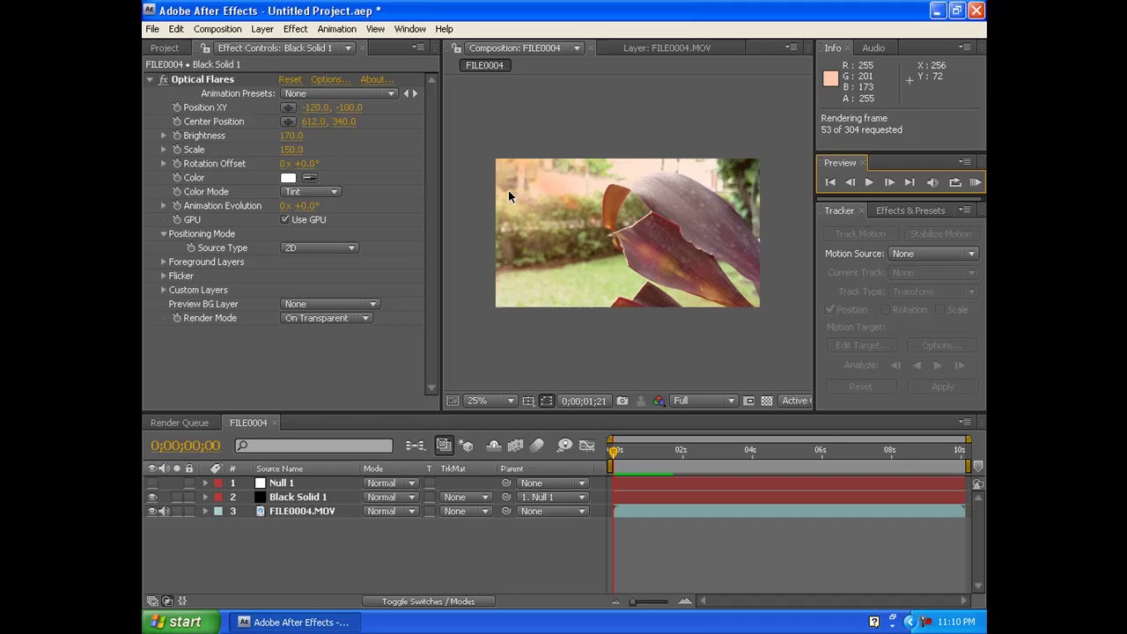
left_click(630, 454)
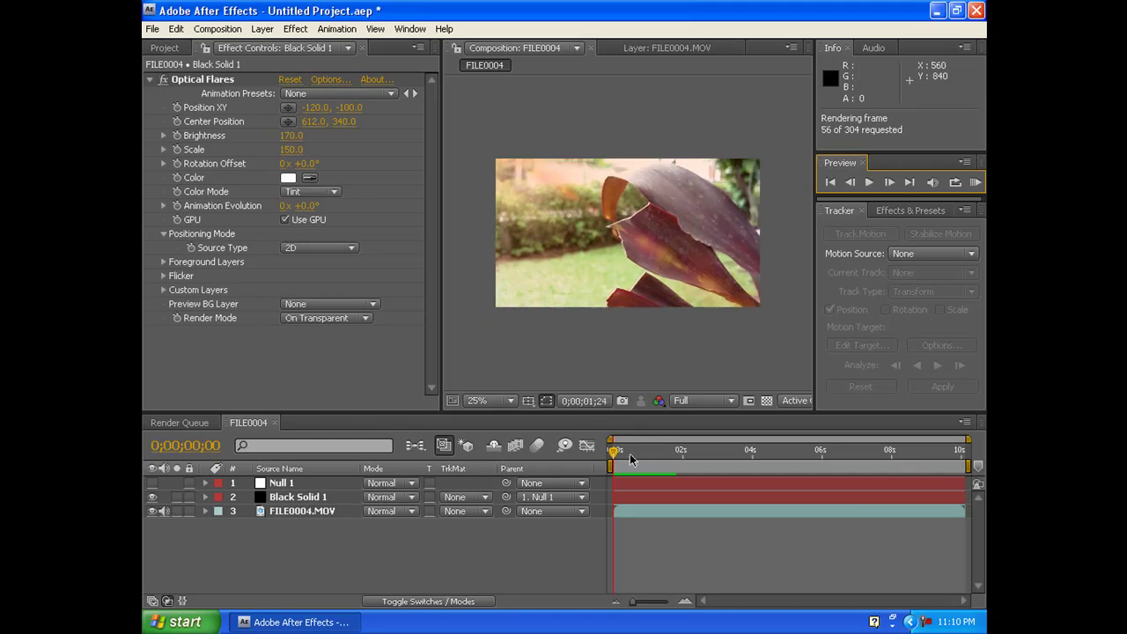
left_click(866, 182)
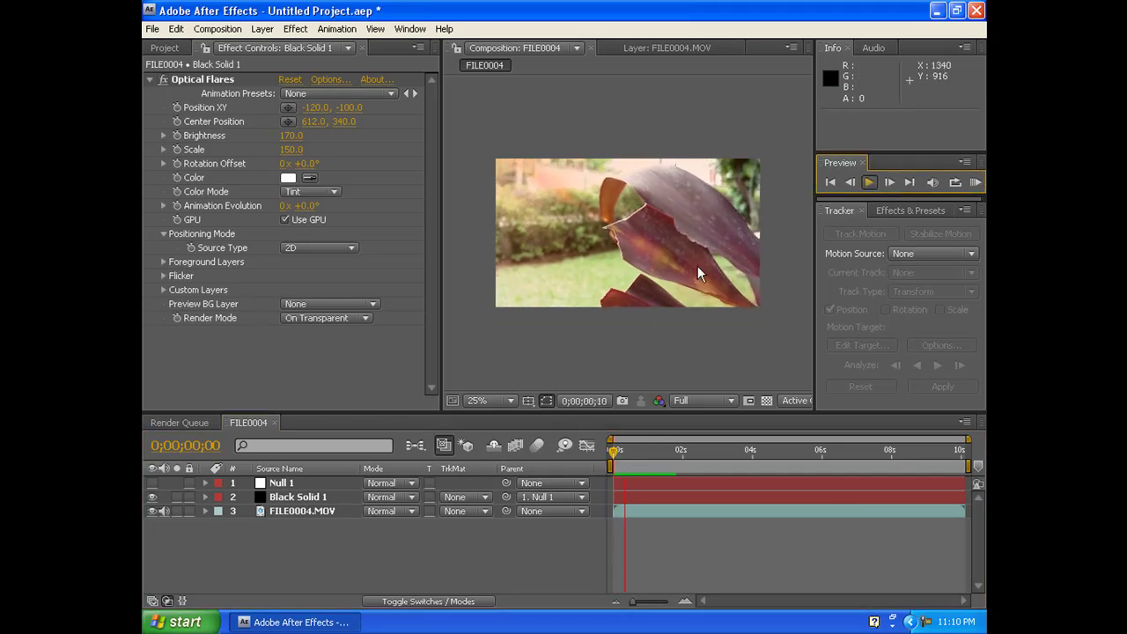
left_click(621, 451)
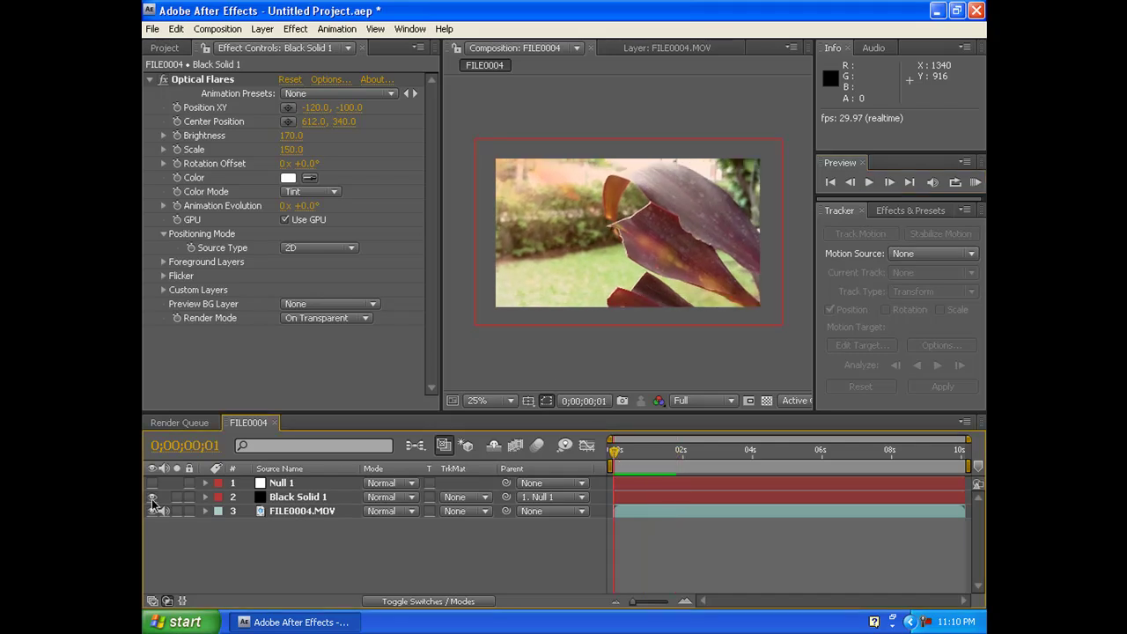
left_click(154, 497)
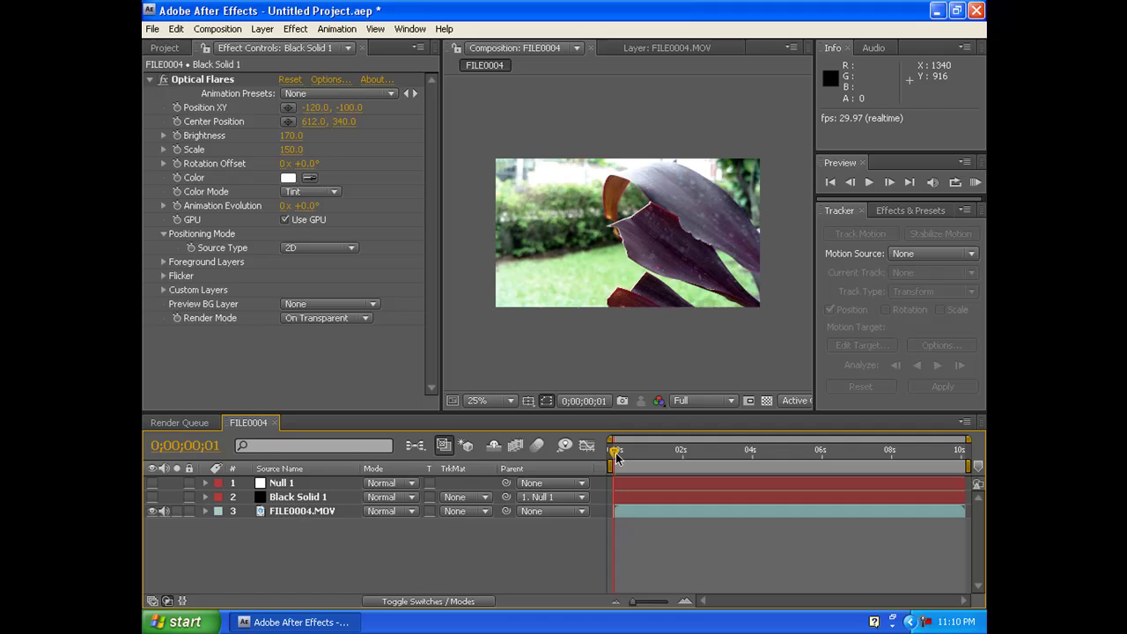
left_click(869, 182)
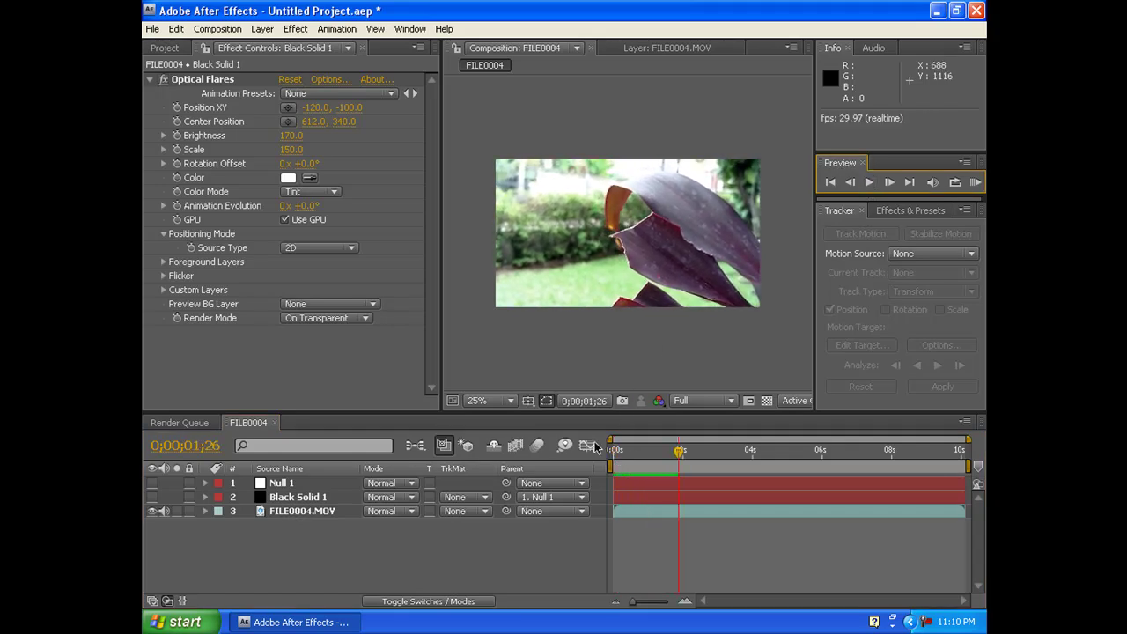
left_click(152, 497)
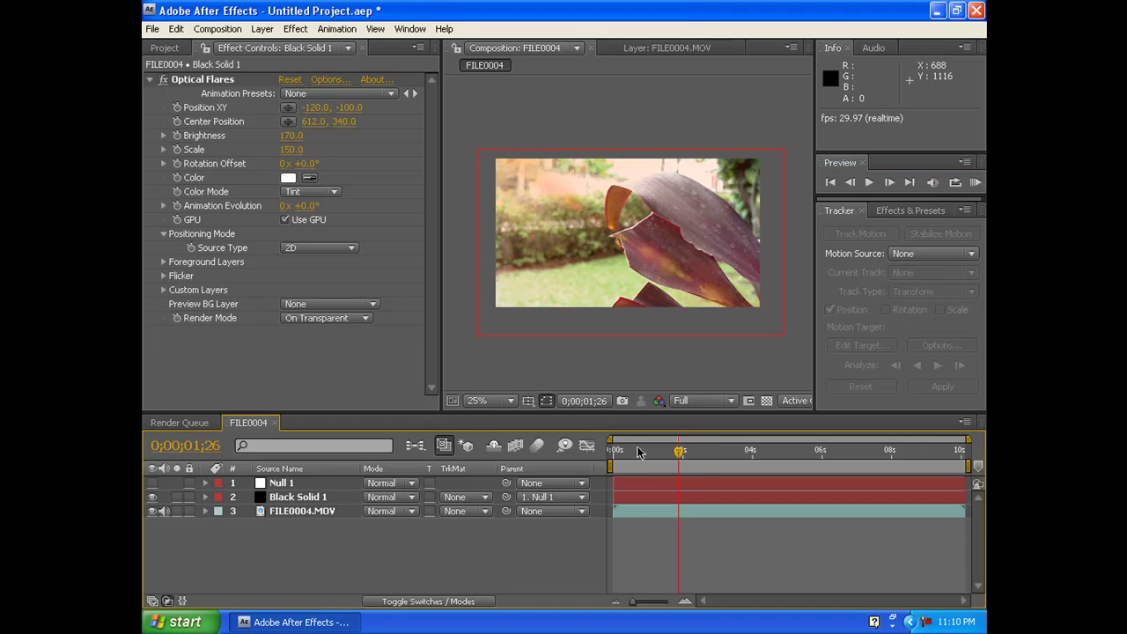
left_click_drag(637, 446, 606, 451)
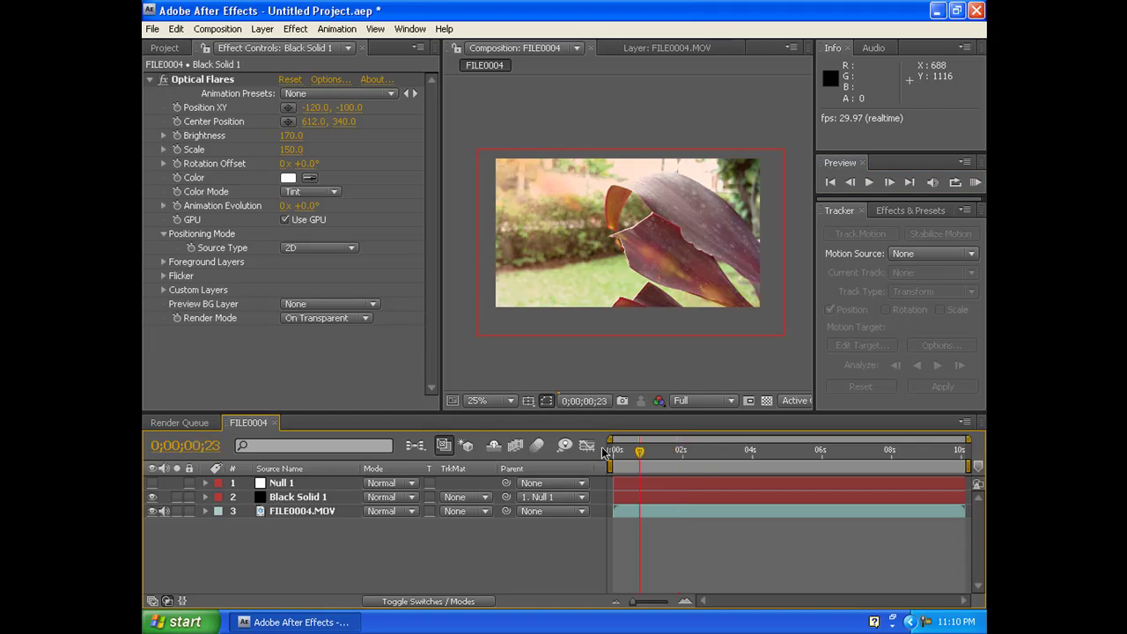
left_click(868, 182)
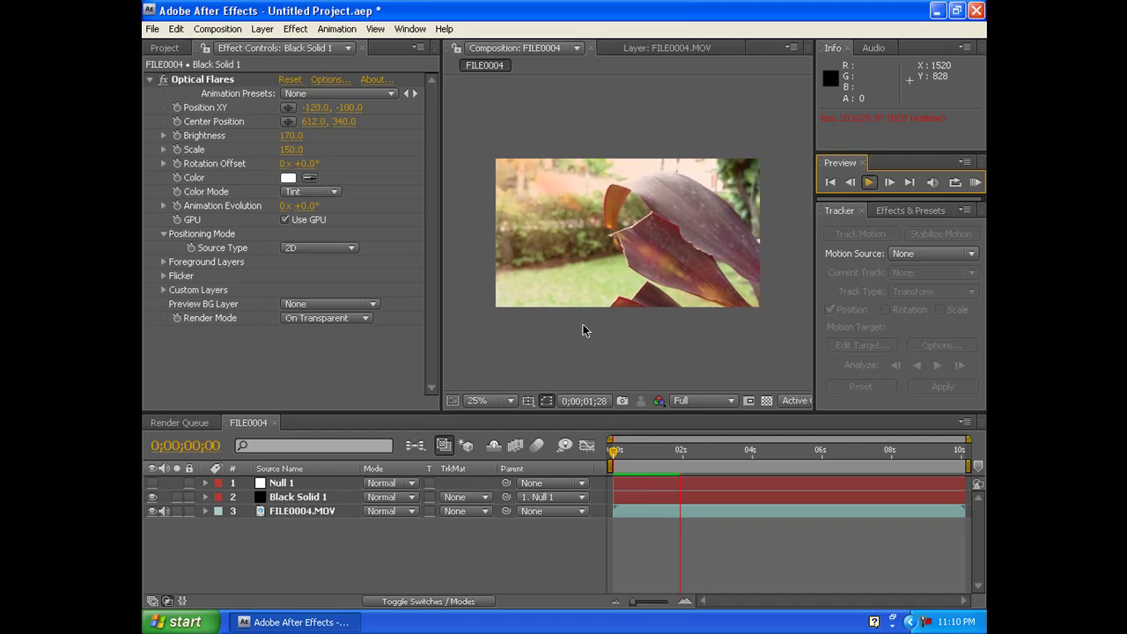
key("space")
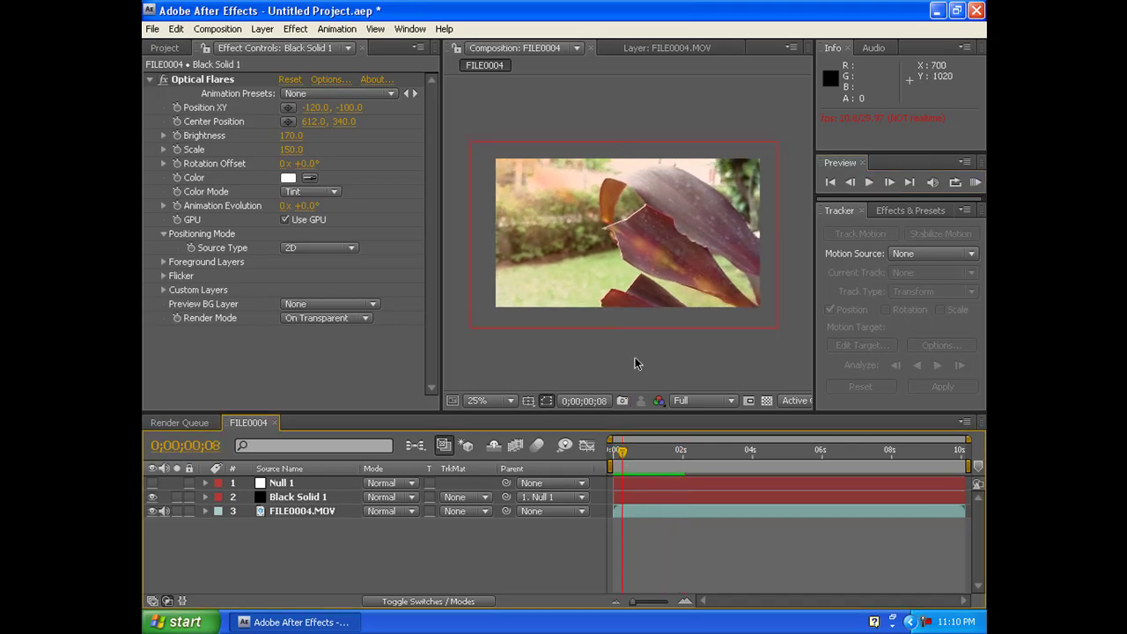